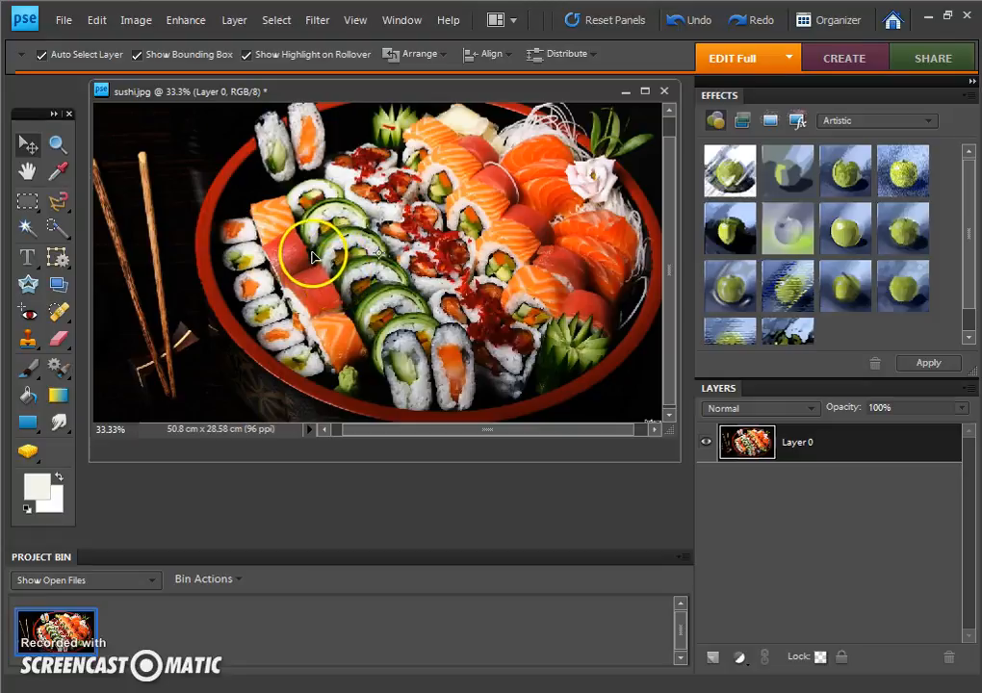
# Step: Reposition the sushi layer on the canvas, shifting it slightly with the Move tool
pyautogui.moveTo(310, 253); pyautogui.dragTo(291, 263)
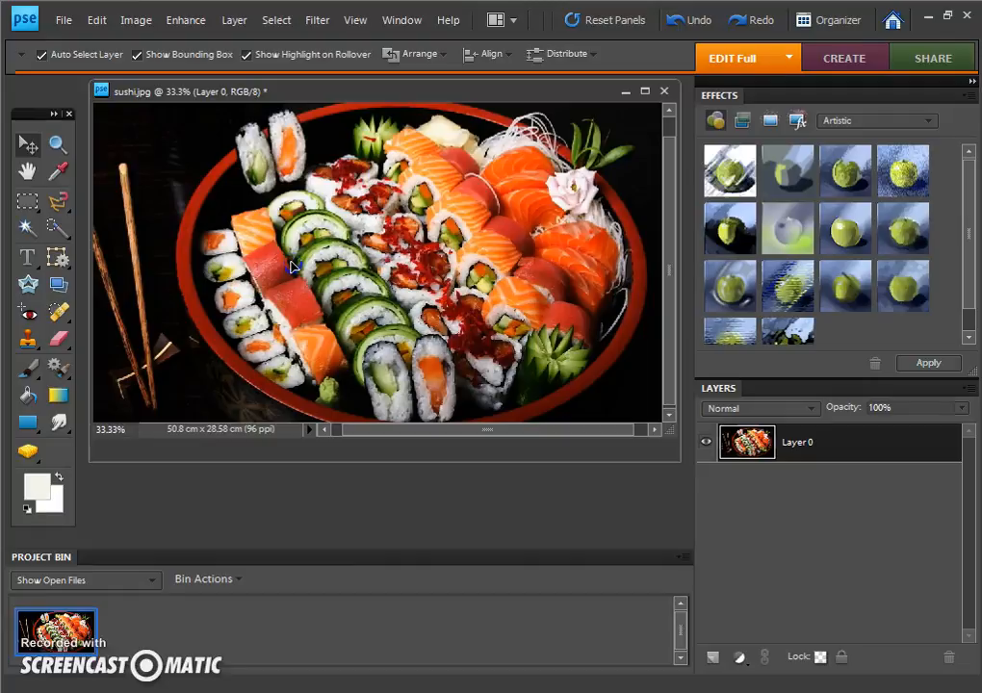
pyautogui.moveTo(293, 266); pyautogui.dragTo(293, 258)
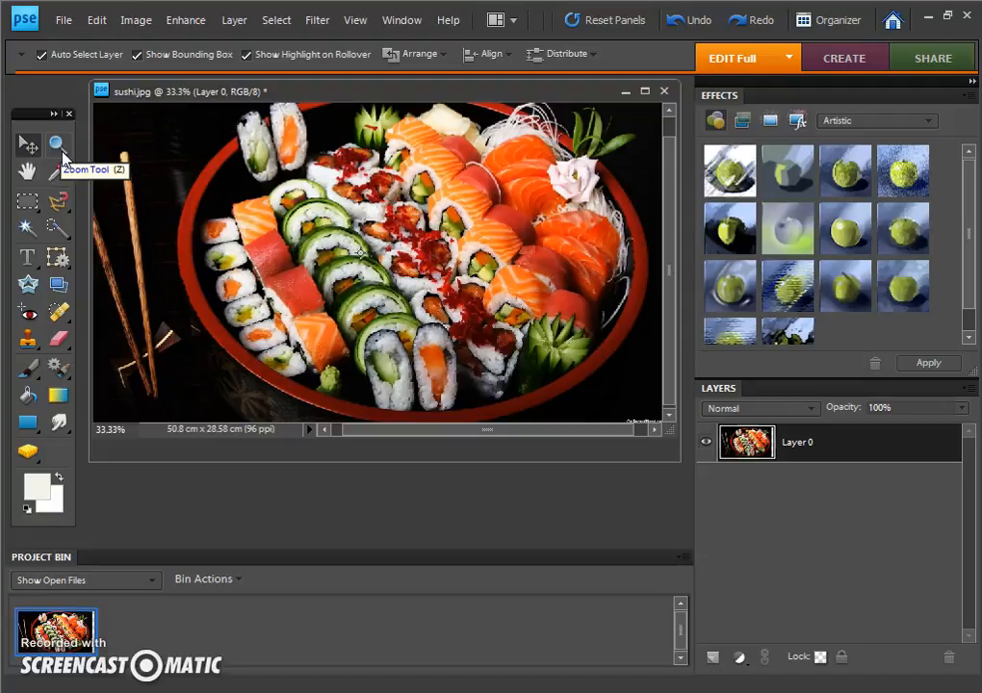
# Step: Zoom in to 100% on the green cucumber rolls with the Zoom tool
pyautogui.click(58, 146)
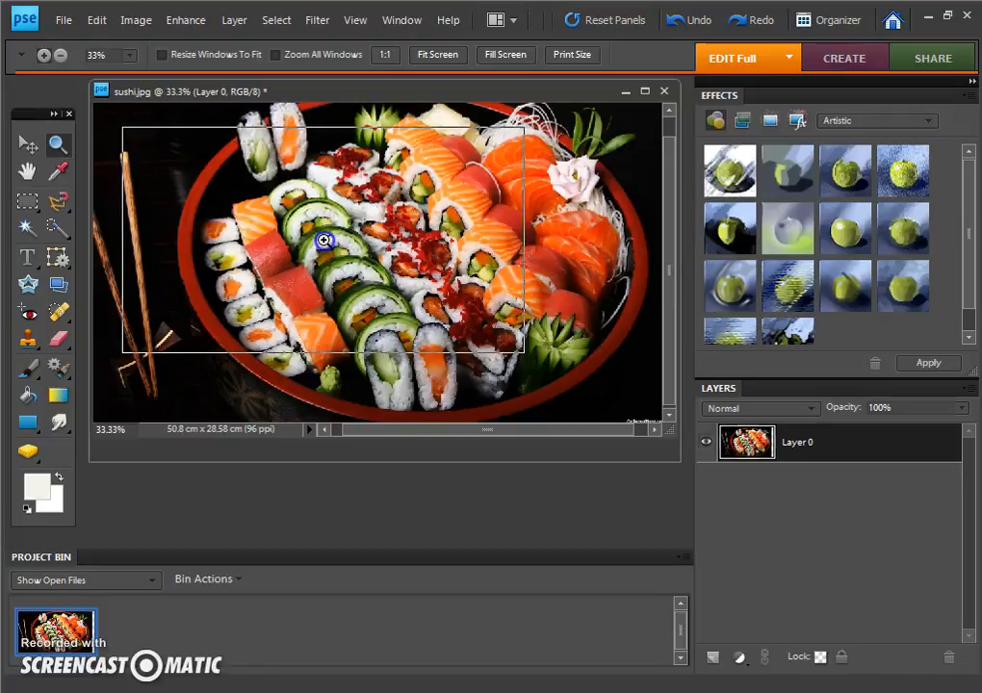
pyautogui.click(324, 241)
pyautogui.click(324, 241)
pyautogui.click(325, 242)
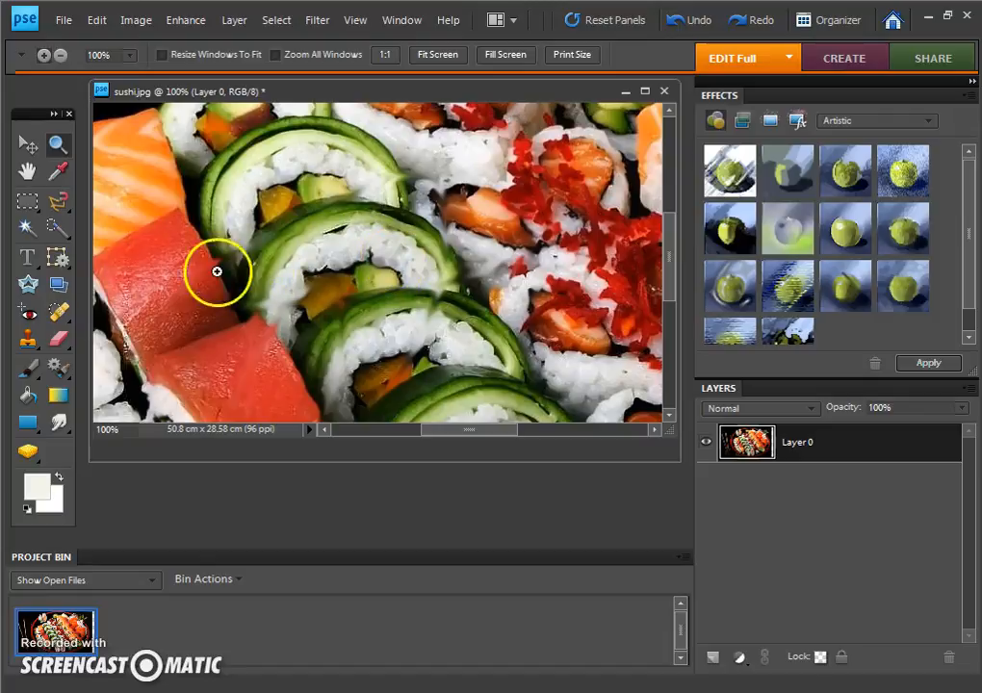
# Step: Zoom the image back out to 33.33% so the sushi platter fills the window
pyautogui.rightClick(340, 280)
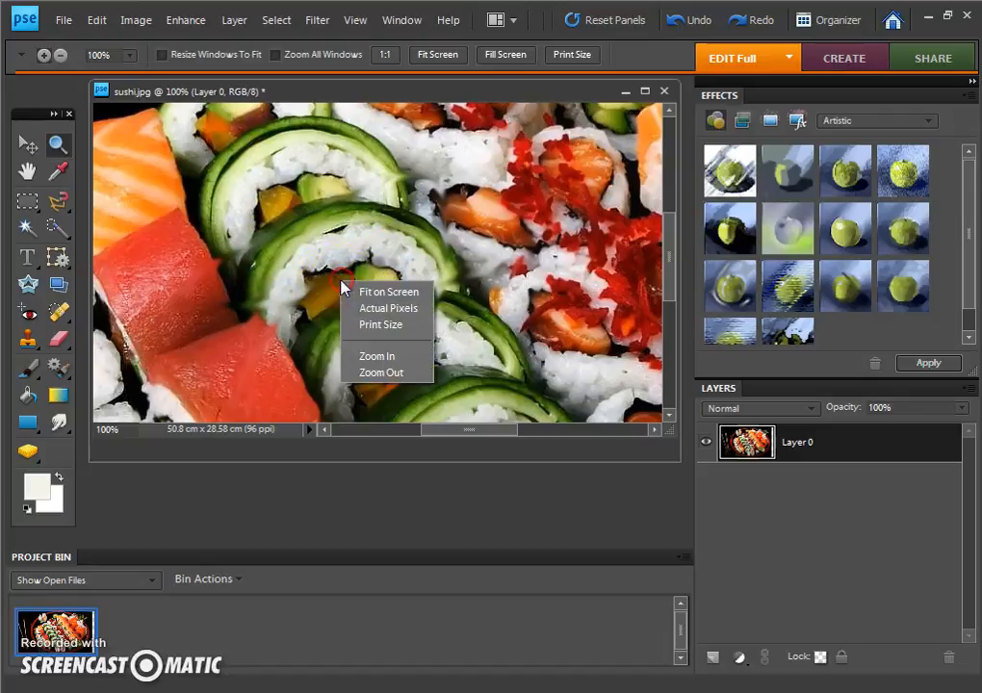
pyautogui.click(368, 371)
pyautogui.click(384, 405)
pyautogui.rightClick(362, 336)
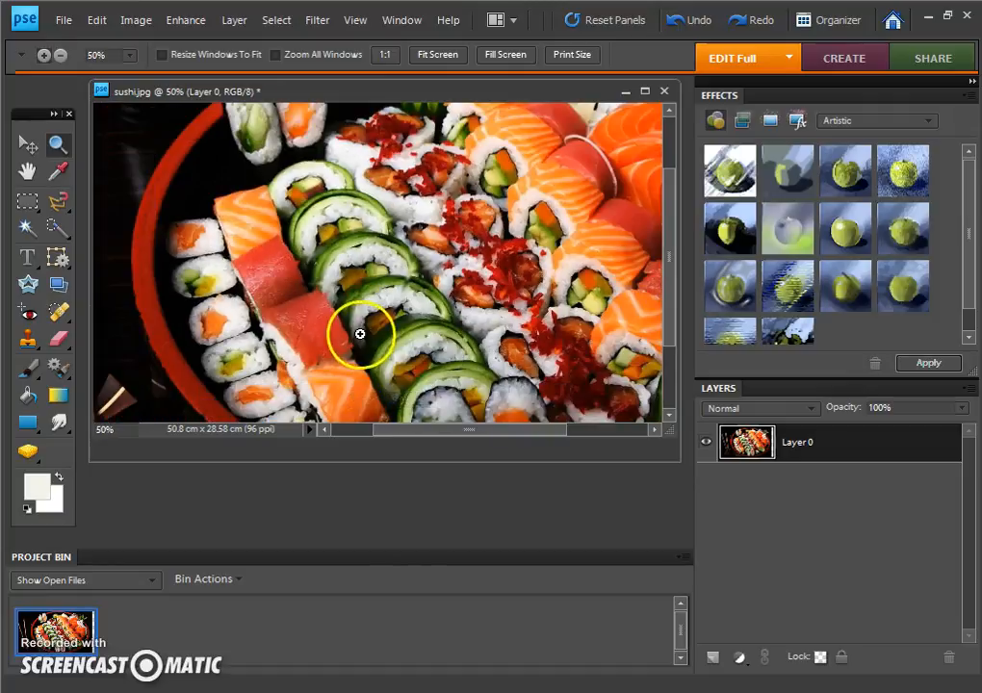
pyautogui.click(397, 429)
pyautogui.rightClick(366, 340)
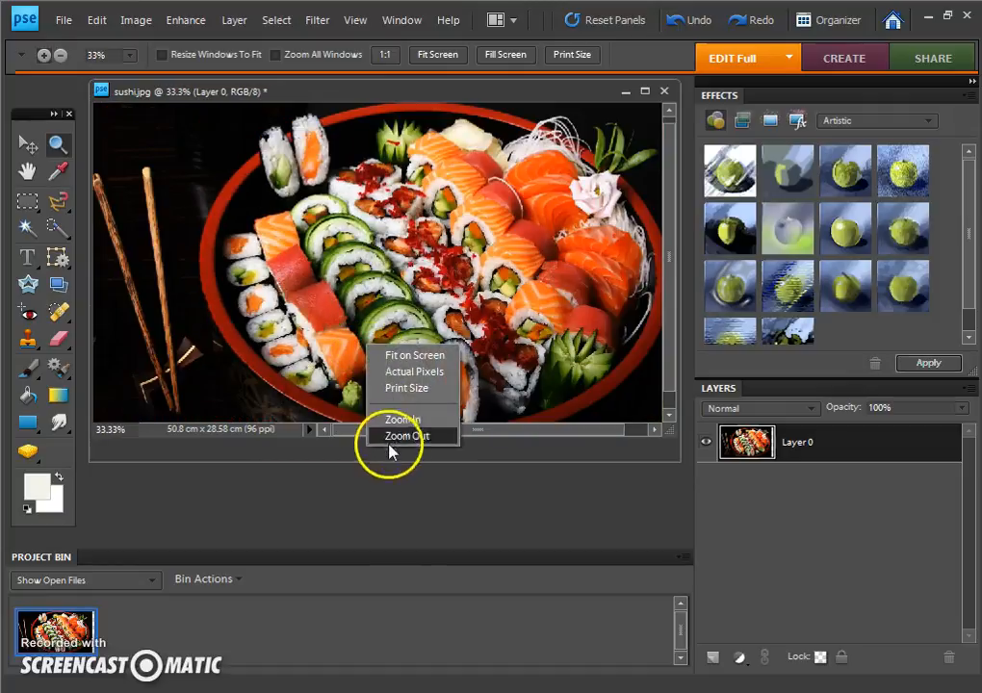
pyautogui.click(395, 433)
pyautogui.click(355, 308)
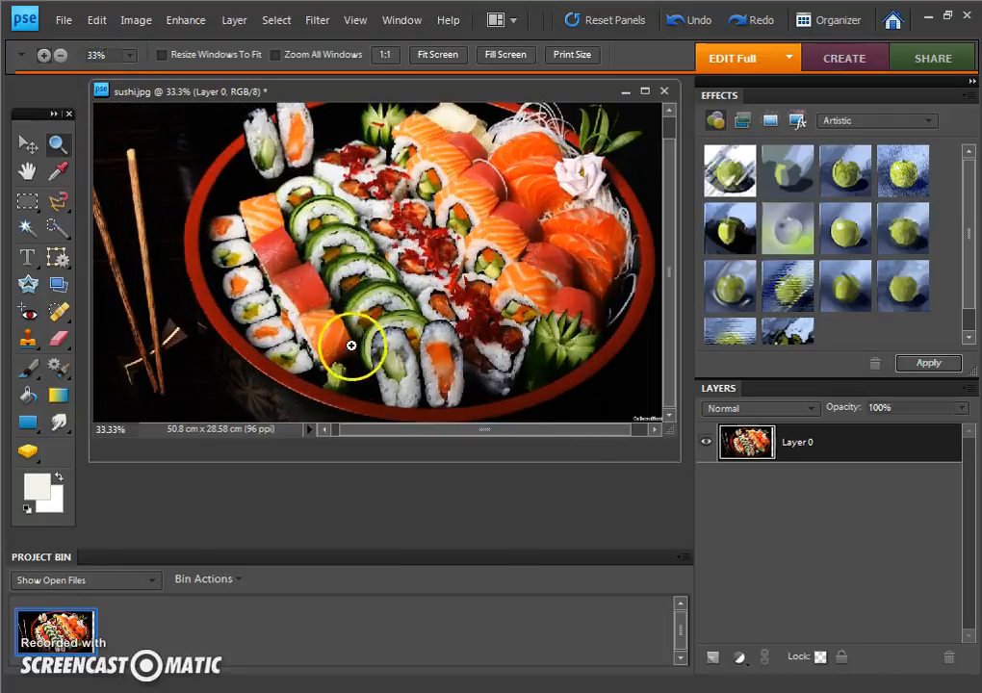
# Step: Zoom in to 50%, switch the Zoom tool to zoom-out mode and reduce the view of the platter
pyautogui.click(343, 255)
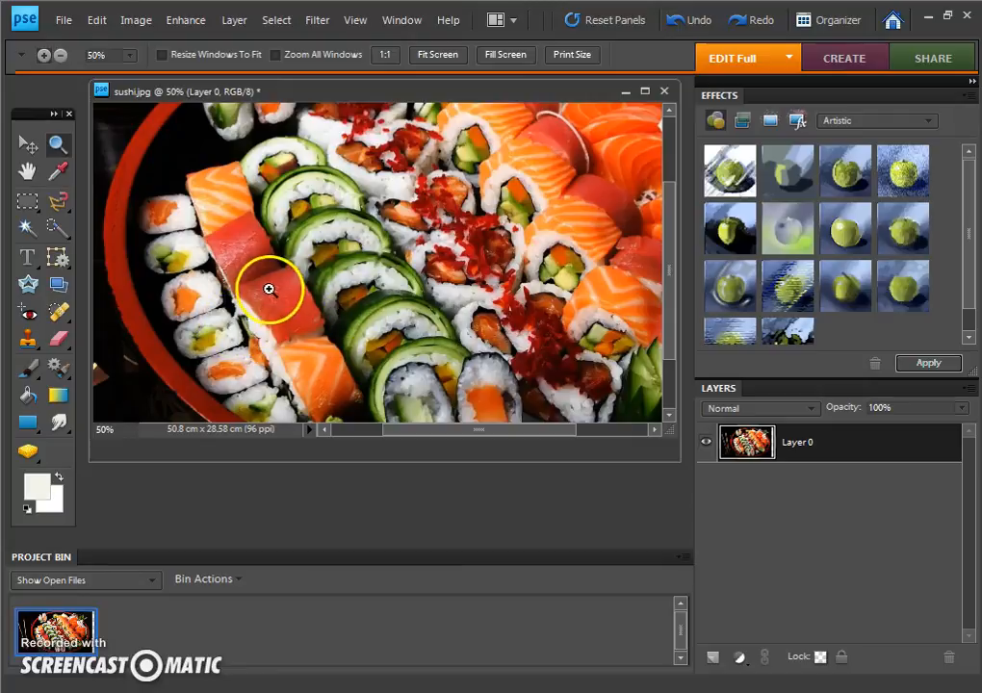
pyautogui.click(59, 57)
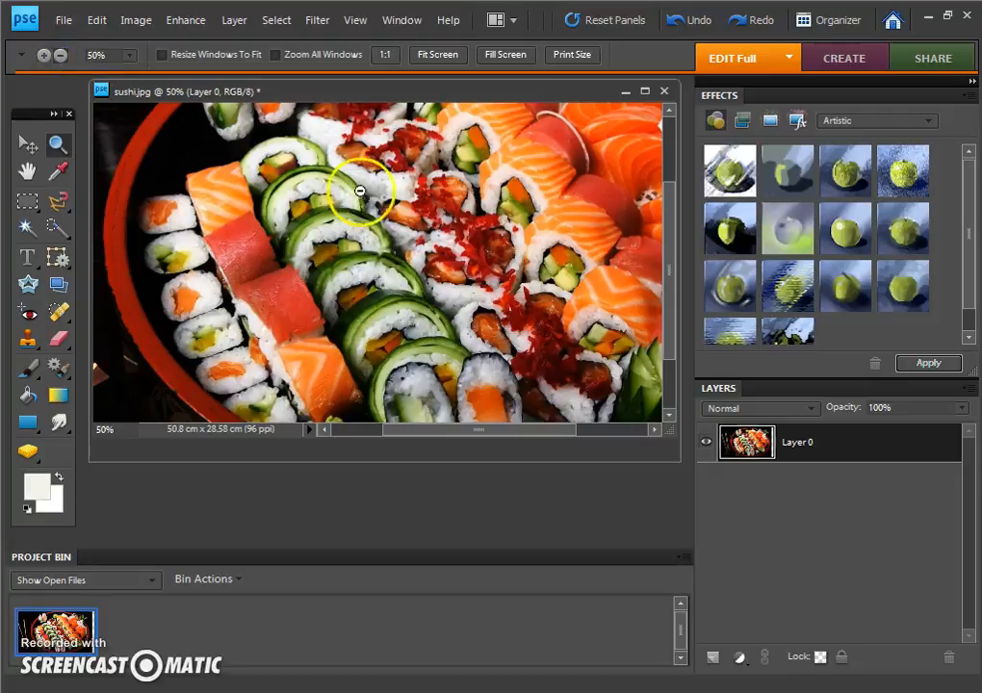
pyautogui.click(411, 189)
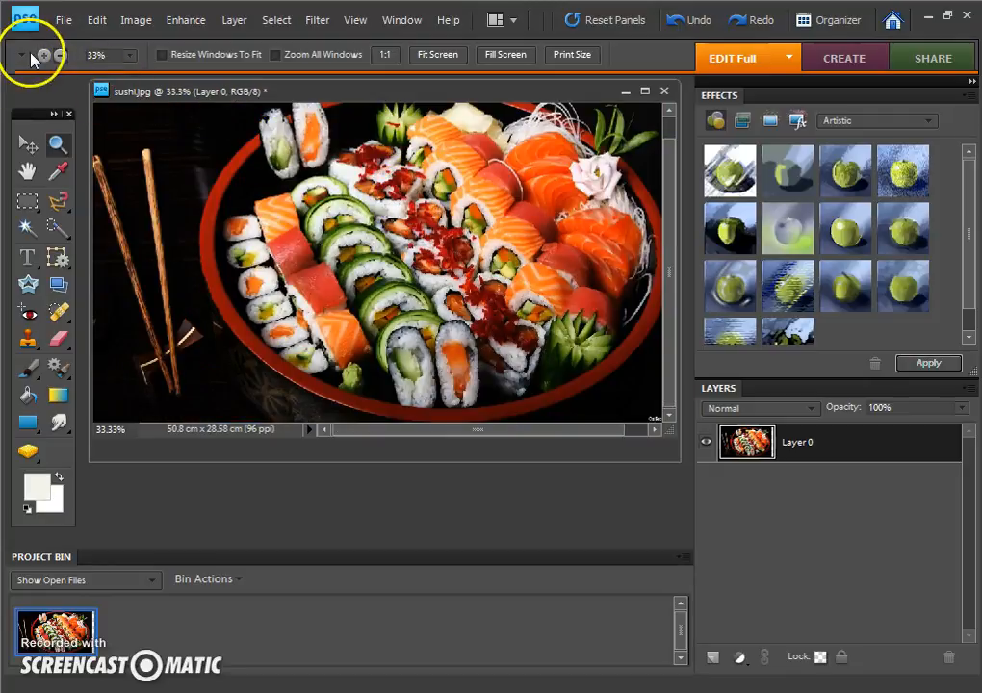
pyautogui.click(251, 204)
pyautogui.click(59, 58)
pyautogui.click(425, 264)
pyautogui.click(387, 281)
# Step: Switch the Zoom tool to zoom-in mode and magnify the salmon rolls in the middle of the platter
pyautogui.click(45, 56)
pyautogui.click(467, 214)
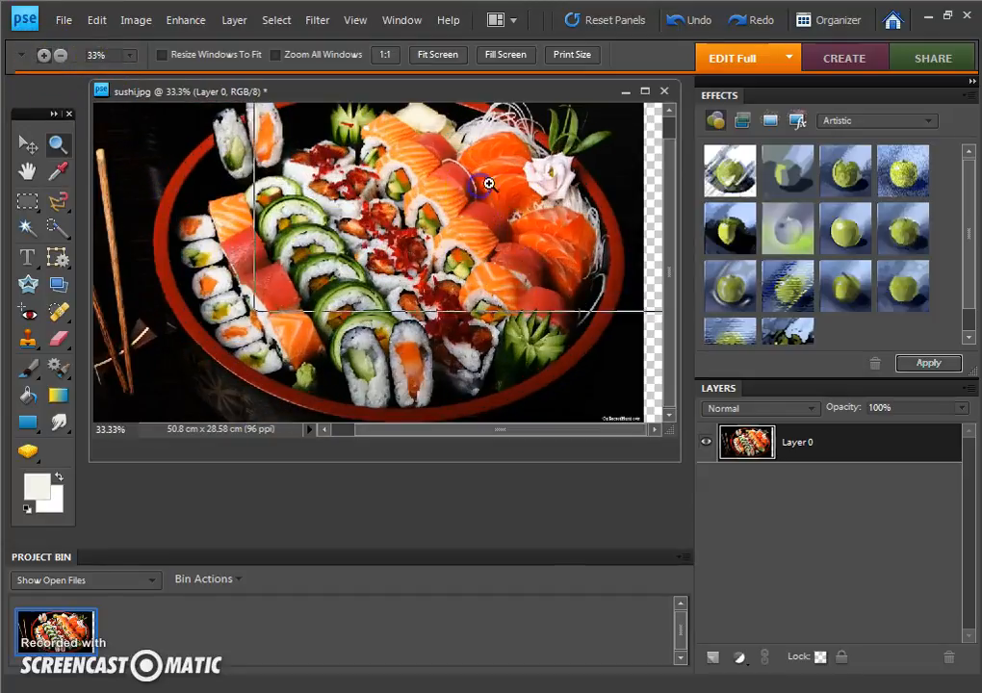
pyautogui.click(486, 186)
pyautogui.click(394, 241)
pyautogui.click(132, 390)
# Step: Switch the Zoom tool back to zoom-out mode and return the view to 33.33%
pyautogui.click(204, 106)
pyautogui.click(61, 55)
pyautogui.click(165, 158)
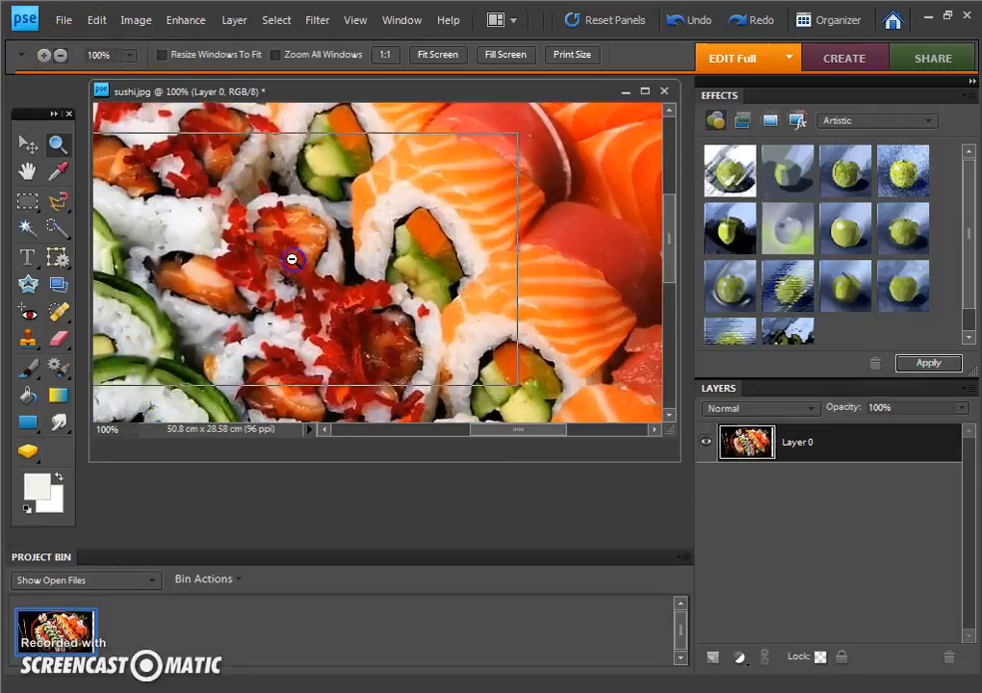
pyautogui.click(285, 257)
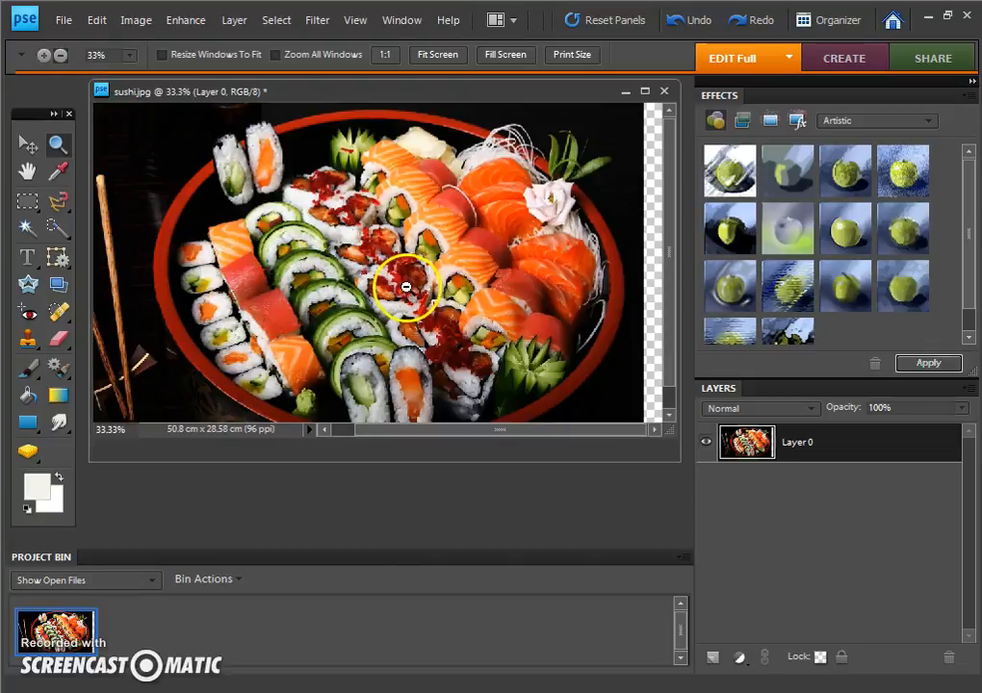
# Step: Move the sushi layer sideways with the Move tool to cover the transparent strip at the canvas edge
pyautogui.click(28, 145)
pyautogui.moveTo(353, 281); pyautogui.dragTo(385, 272)
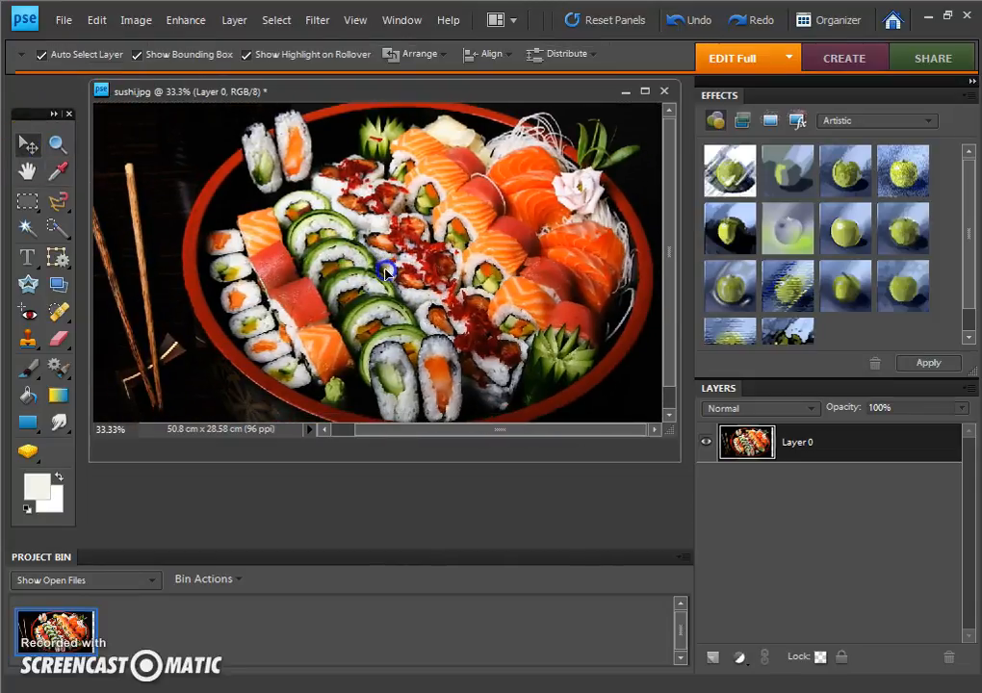
# Step: Paint a short off-white stroke between the chopsticks and the platter with the 9 px Brush tool
pyautogui.click(61, 173)
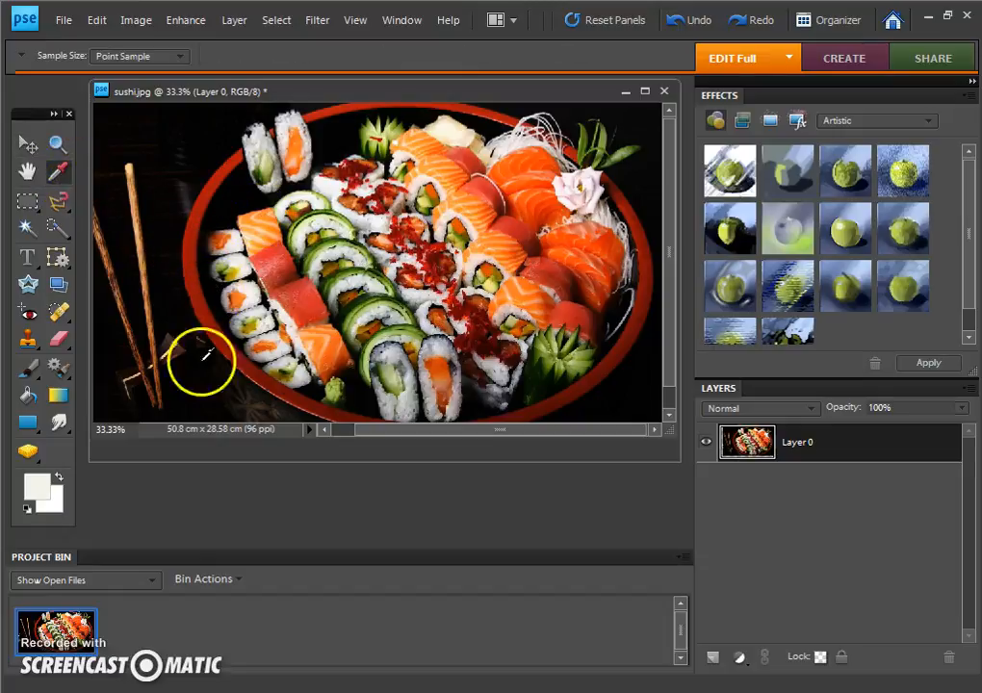
pyautogui.click(27, 367)
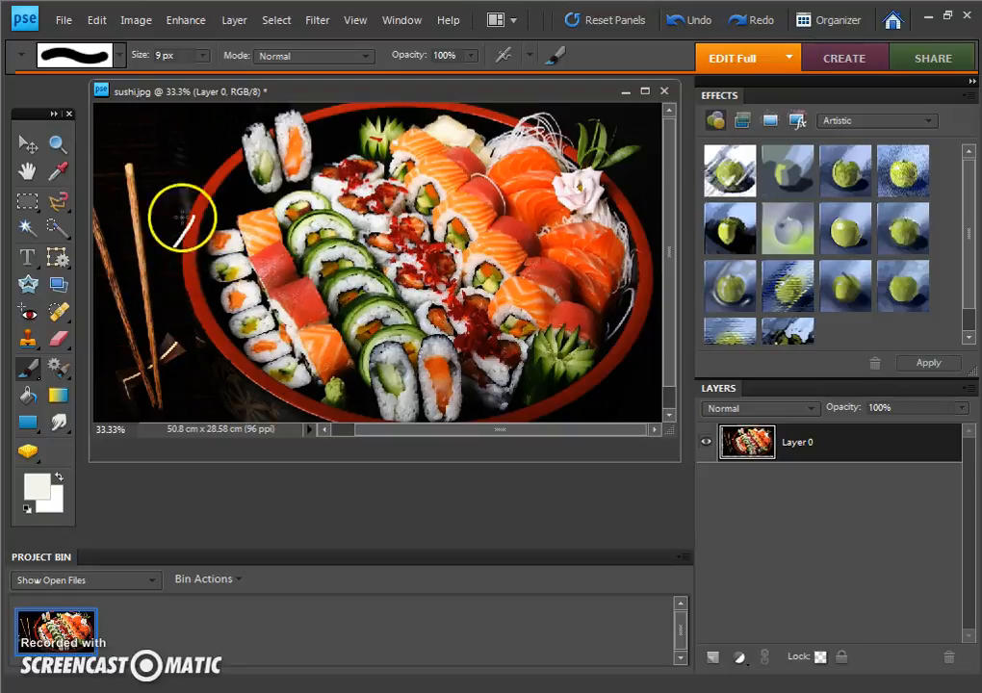
# Step: Sample an olive green from the photo with the Eyedropper and brush it onto a cucumber roll at 9 px
pyautogui.click(58, 175)
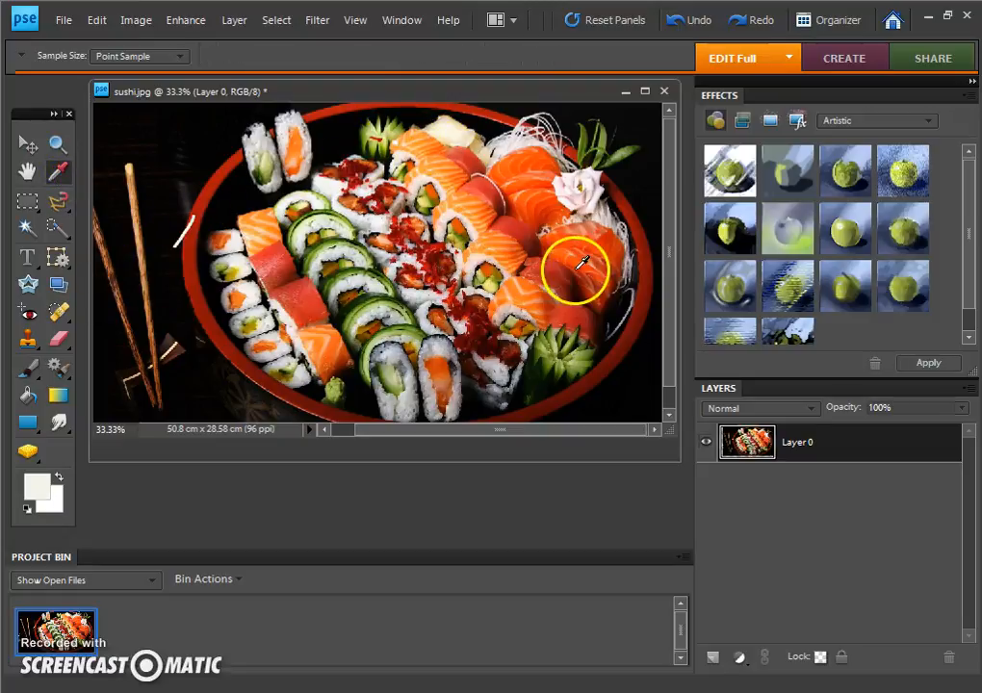
pyautogui.click(535, 205)
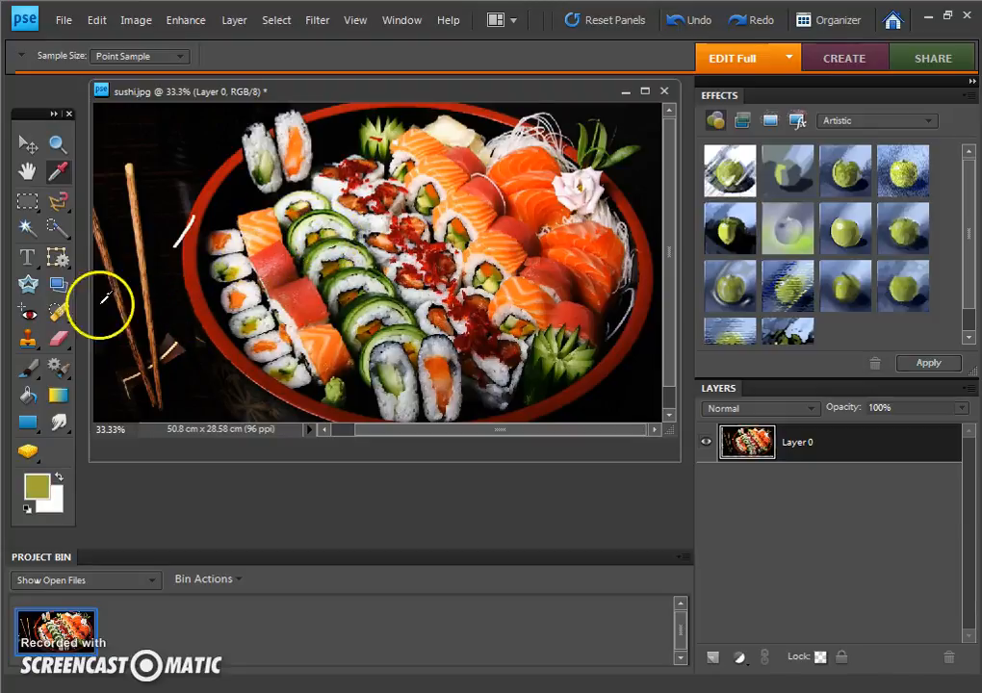
pyautogui.click(28, 367)
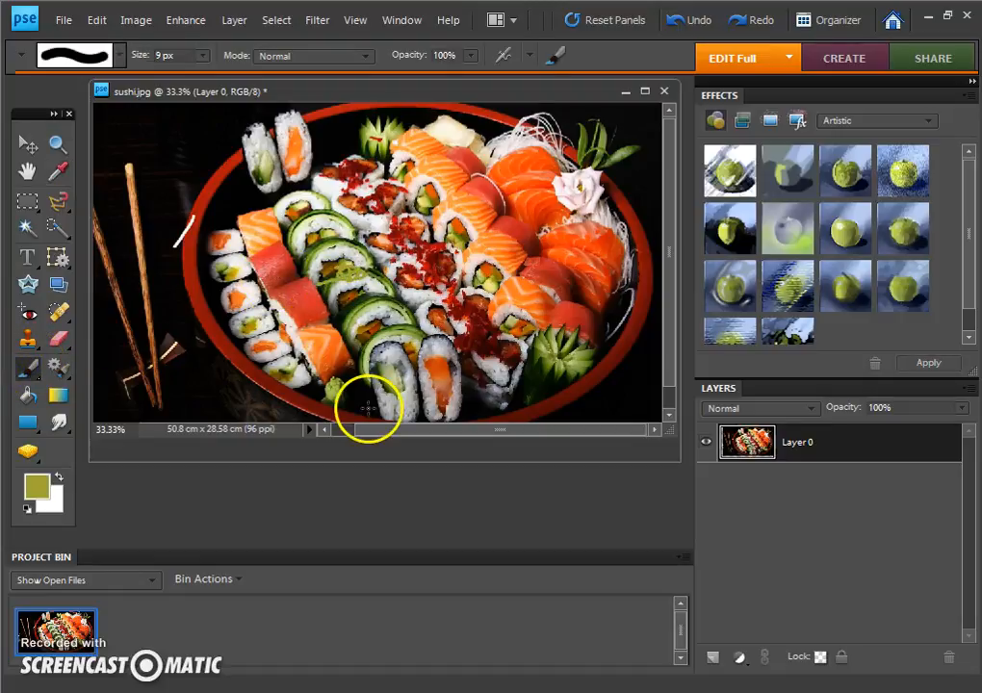
# Step: Undo the brush strokes and layer moves until the image is back to its locked Background layer
pyautogui.hotkey('ctrl', 'z')
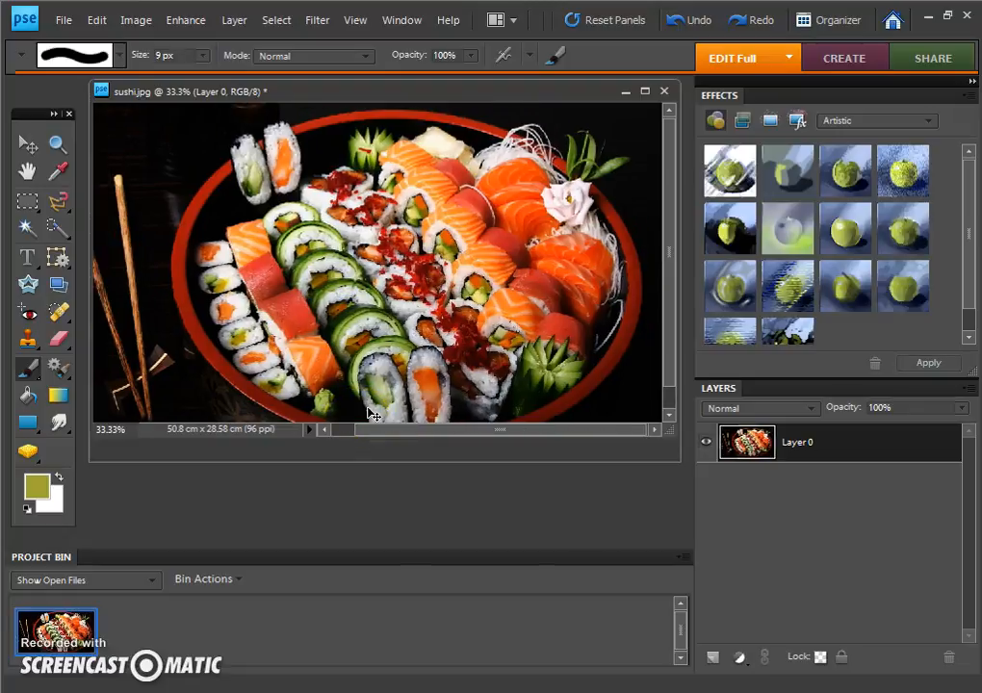
pyautogui.hotkey('ctrl', 'z')
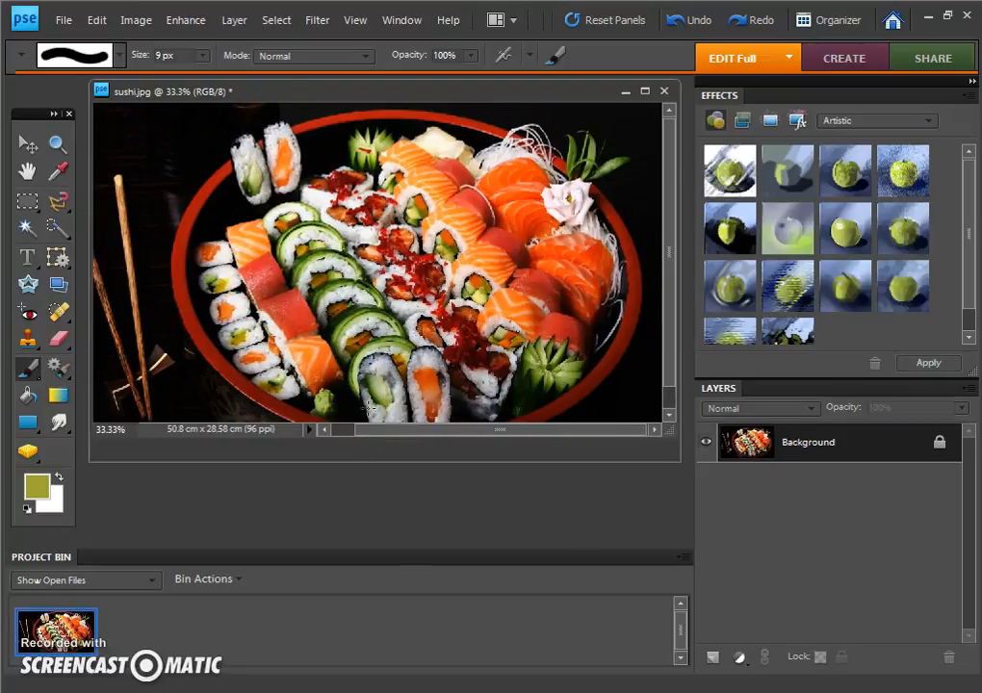
# Step: Scribble across the platter and chopsticks with the 13 px Eraser, and undo the erasing
pyautogui.click(55, 342)
pyautogui.moveTo(248, 337)
pyautogui.mouseDown()
pyautogui.moveTo(318, 258)
pyautogui.moveTo(299, 246)
pyautogui.moveTo(472, 237)
pyautogui.moveTo(543, 218)
pyautogui.moveTo(271, 231)
pyautogui.moveTo(128, 215)
pyautogui.moveTo(255, 195)
pyautogui.moveTo(364, 132)
pyautogui.moveTo(114, 180)
pyautogui.mouseUp()
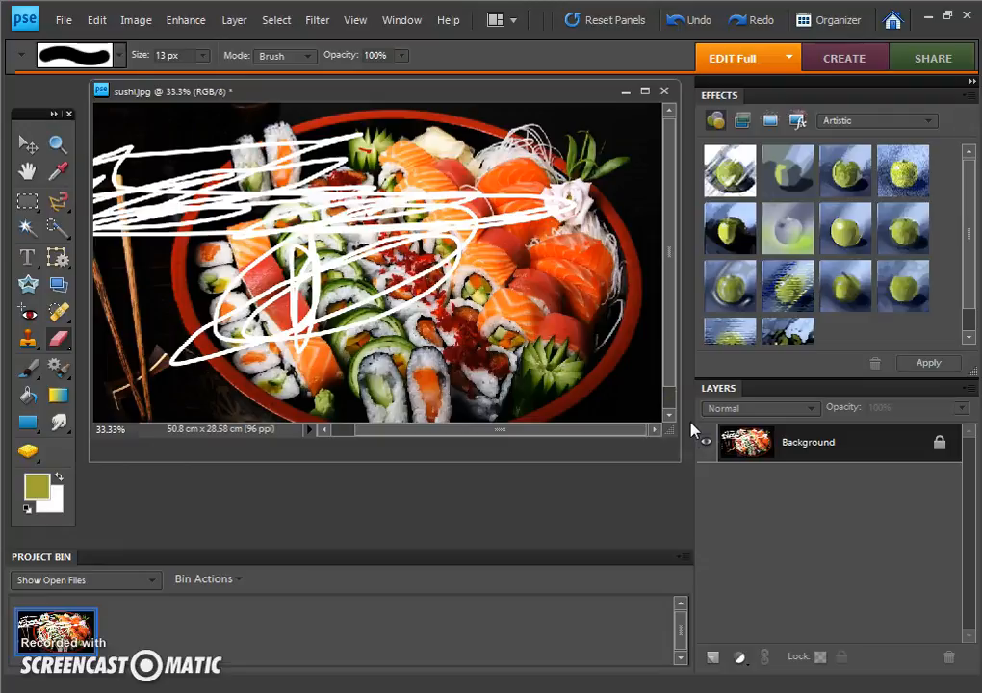
pyautogui.hotkey('ctrl', 'z')
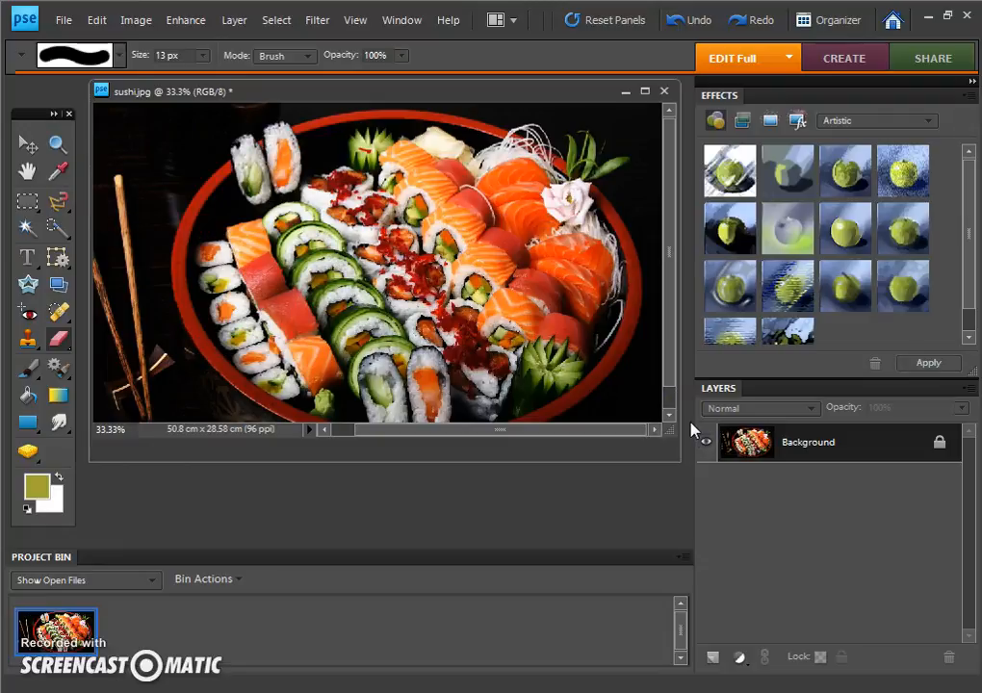
# Step: Try a heart-shaped Cookie Cutter crop over the sushi rolls, and cancel it
pyautogui.click(29, 284)
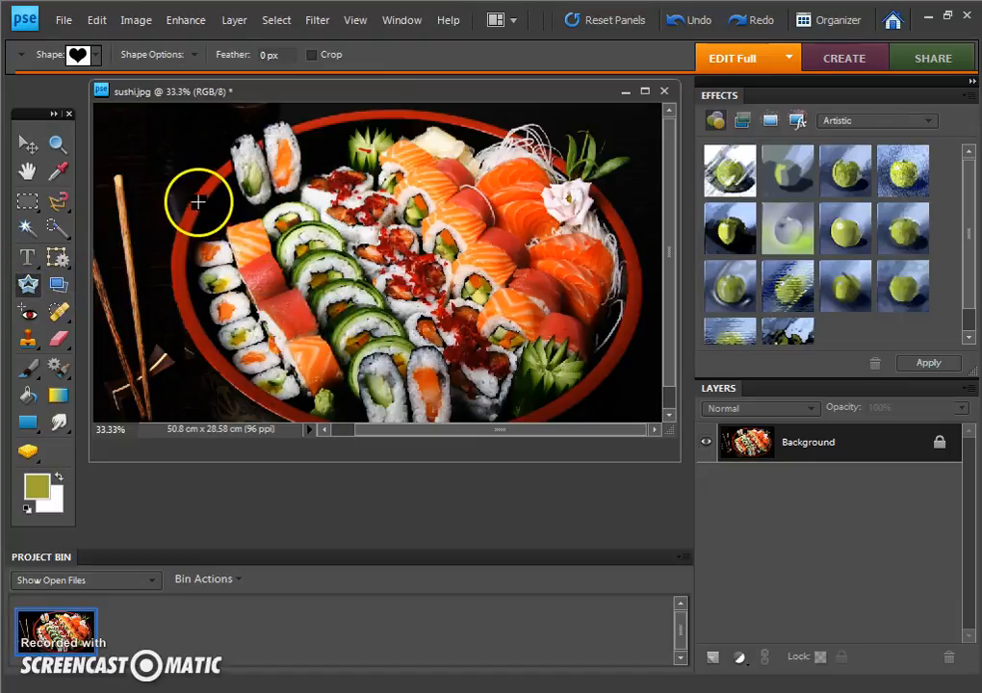
pyautogui.moveTo(298, 289); pyautogui.dragTo(467, 406)
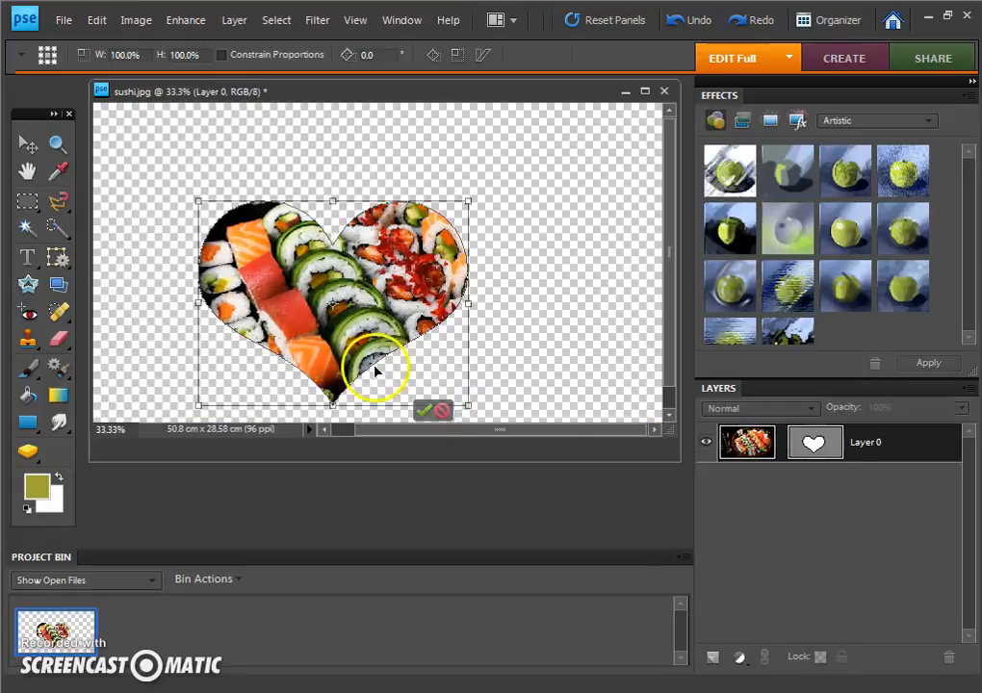
pyautogui.moveTo(331, 304)
pyautogui.mouseDown()
pyautogui.moveTo(394, 252)
pyautogui.moveTo(333, 302)
pyautogui.mouseUp()
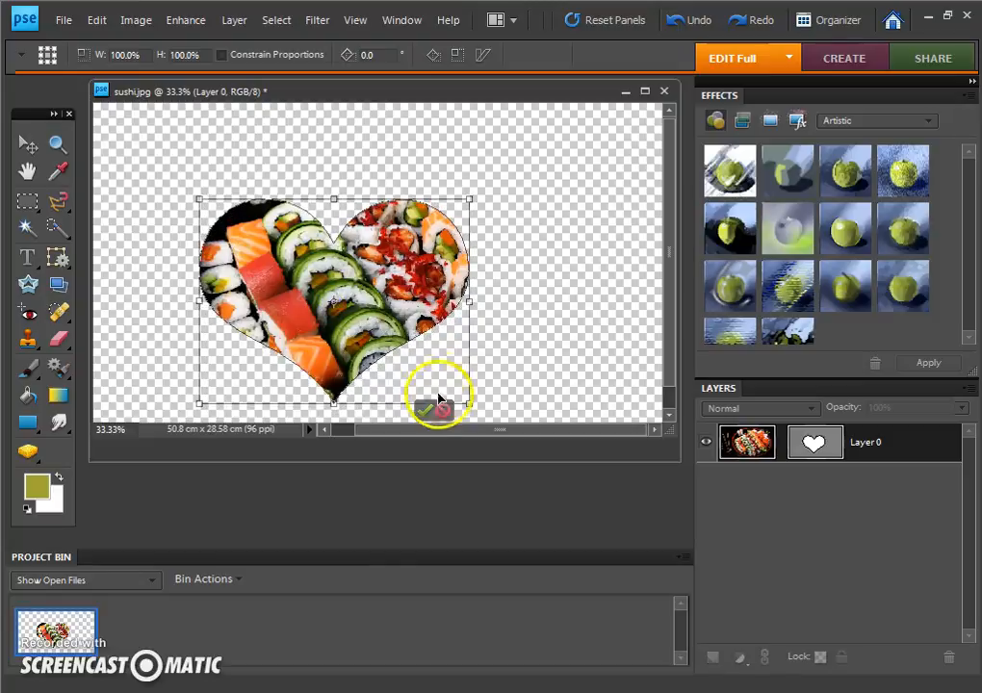
pyautogui.click(441, 410)
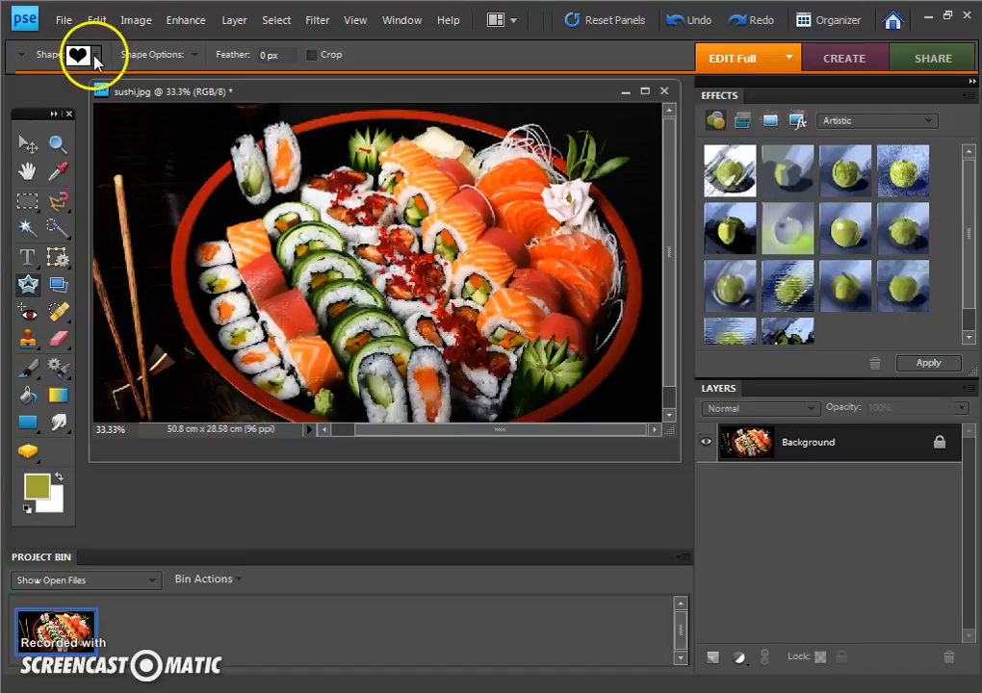
# Step: Try a scissors-shaped Cookie Cutter crop over the middle of the platter, and cancel it
pyautogui.click(97, 63)
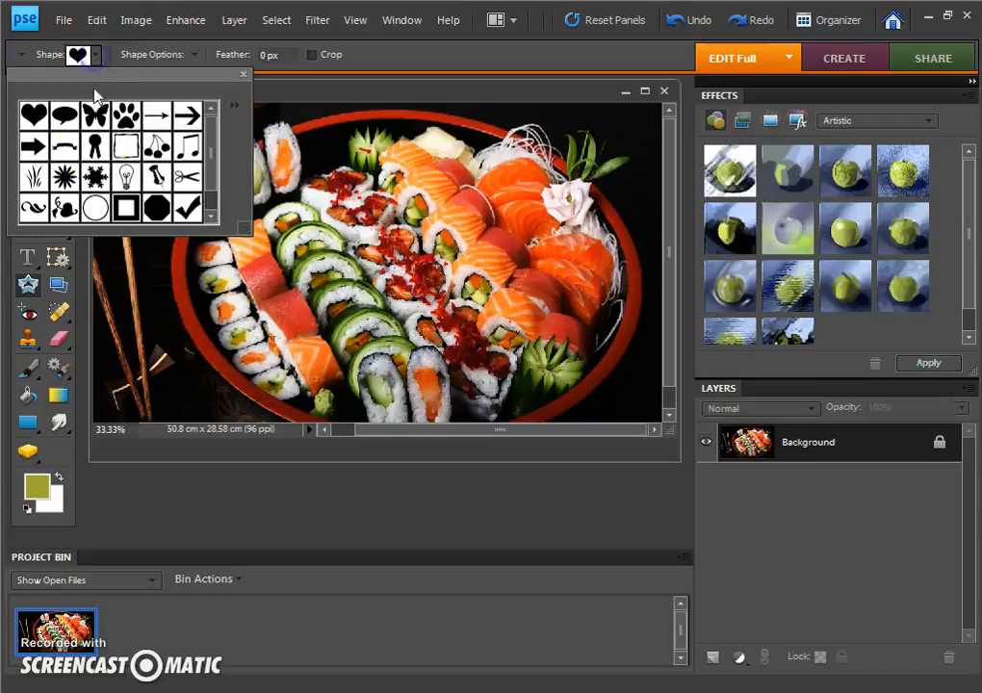
pyautogui.click(184, 176)
pyautogui.click(304, 234)
pyautogui.moveTo(304, 234); pyautogui.dragTo(465, 367)
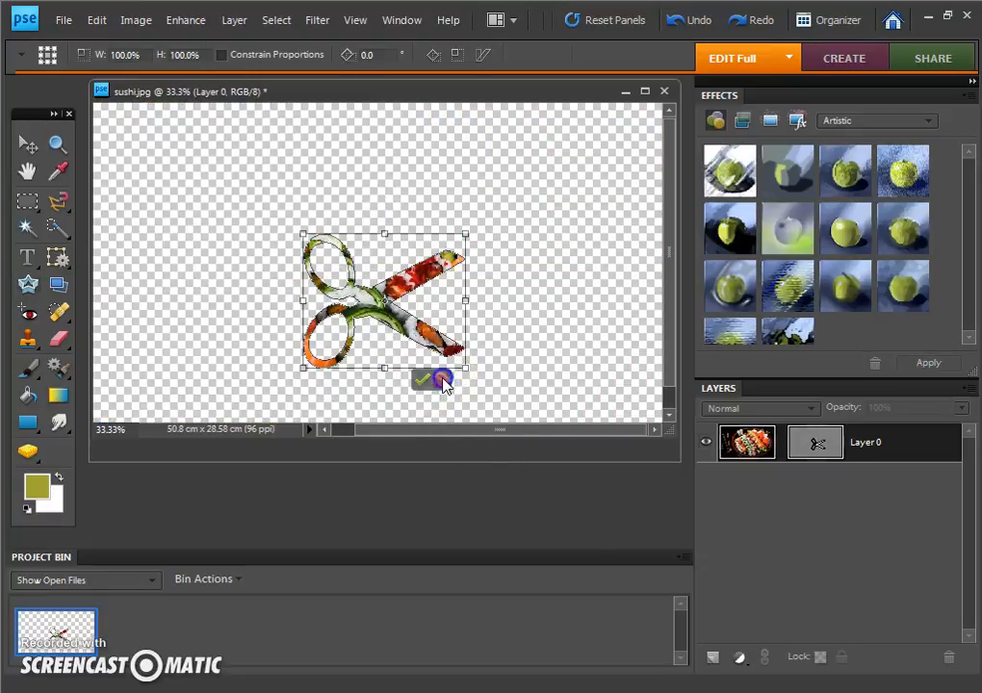
pyautogui.click(442, 380)
# Step: Browse the available Cookie Cutter shapes and close the shape library
pyautogui.click(92, 56)
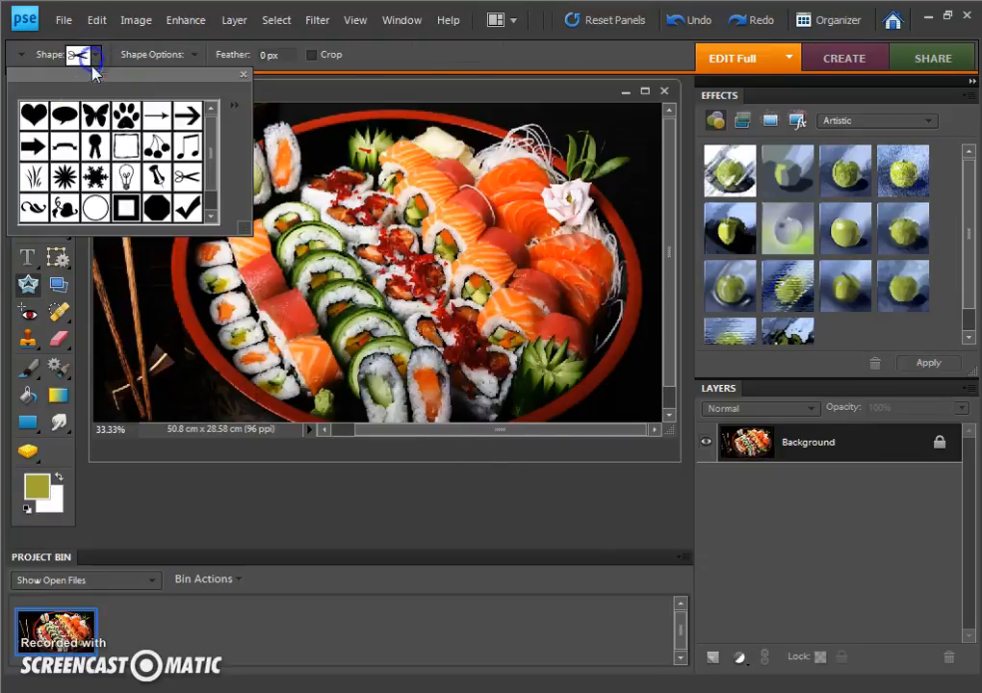
pyautogui.scroll(-1, 211, 157)
pyautogui.scroll(3, 212, 154)
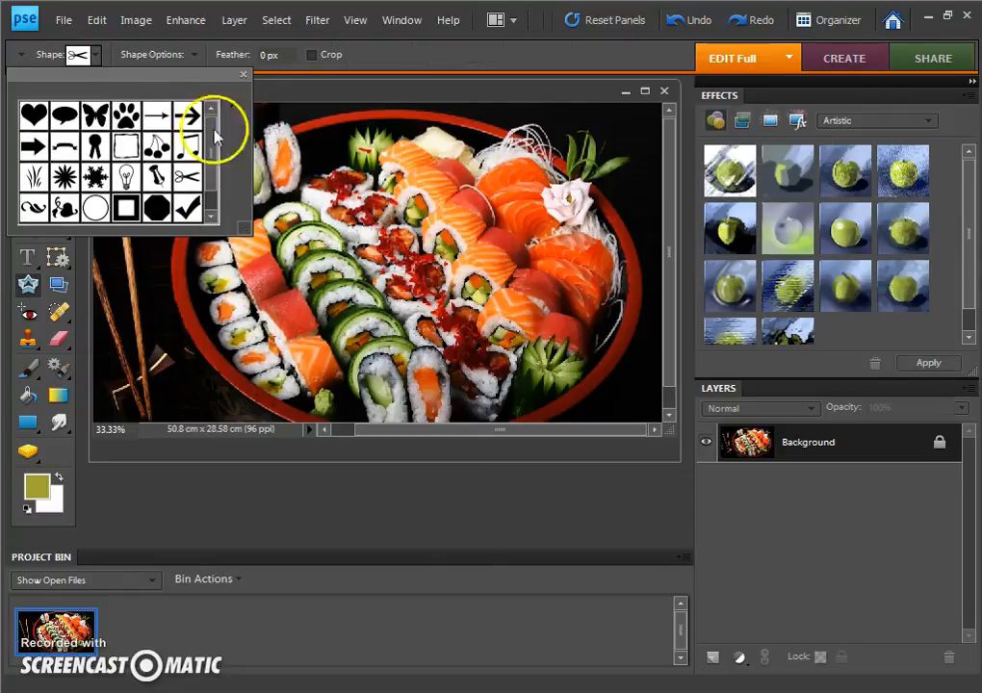
pyautogui.click(241, 71)
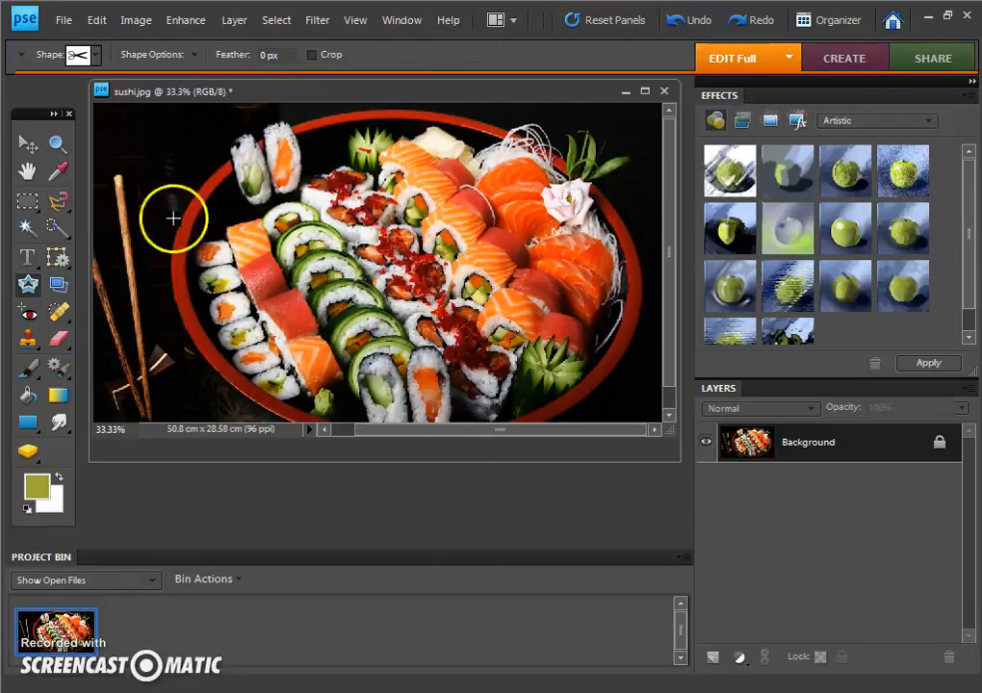
# Step: Smear the sushi across the platter with the Smudge tool and a hard 19 px brush, and undo the smudging
pyautogui.click(59, 424)
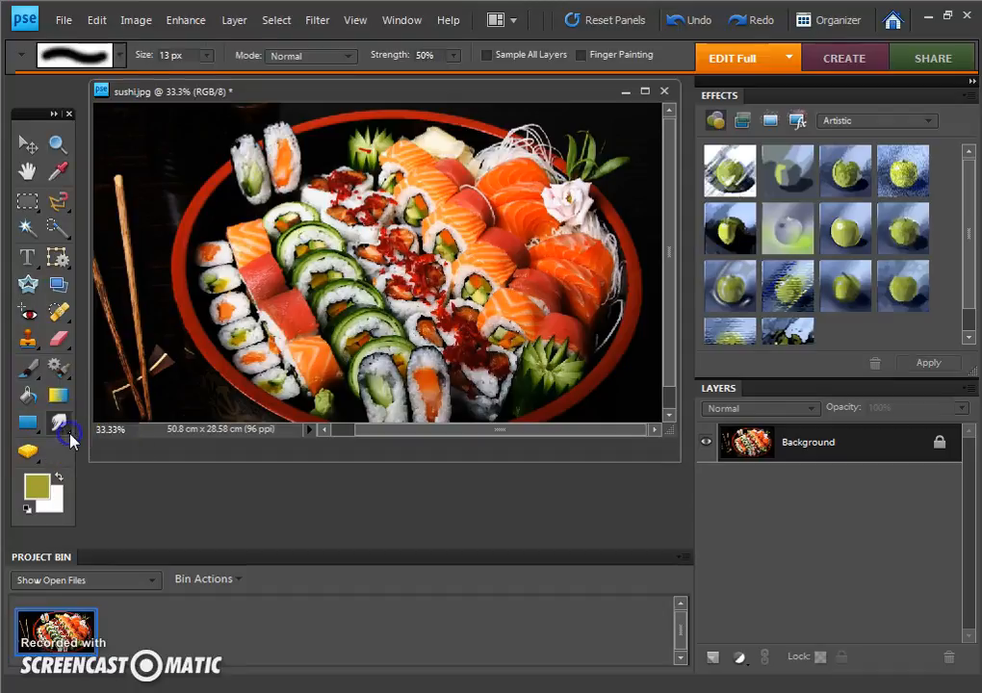
pyautogui.click(120, 55)
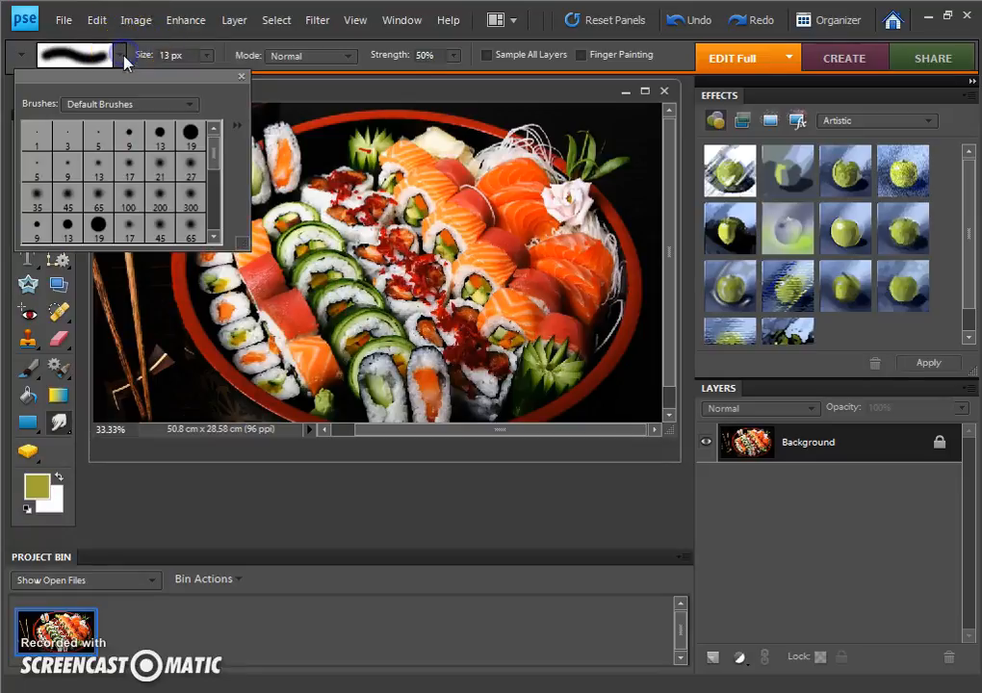
pyautogui.click(98, 224)
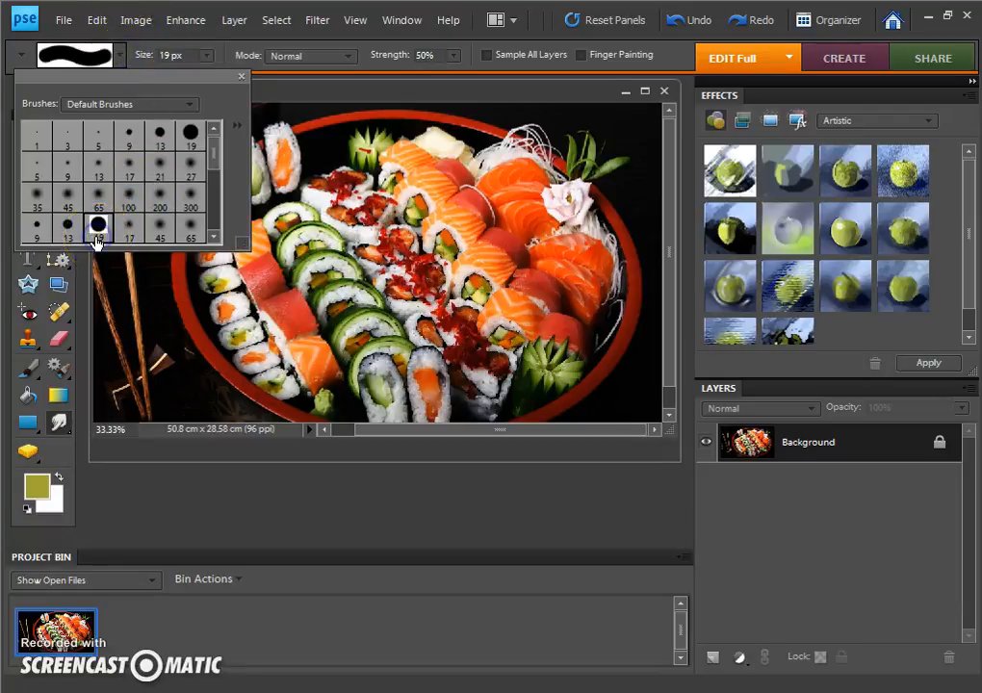
pyautogui.rightClick(160, 229)
pyautogui.press('Escape')
pyautogui.click(379, 210)
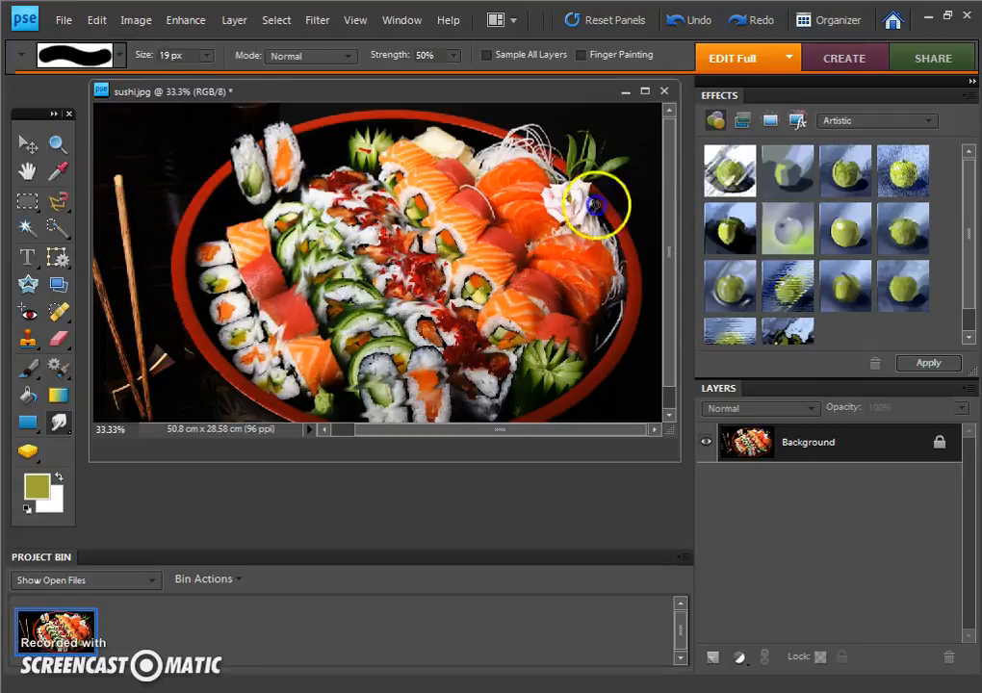
pyautogui.moveTo(337, 191)
pyautogui.mouseDown()
pyautogui.moveTo(406, 191)
pyautogui.moveTo(505, 277)
pyautogui.moveTo(548, 206)
pyautogui.moveTo(255, 270)
pyautogui.moveTo(222, 156)
pyautogui.moveTo(448, 174)
pyautogui.moveTo(614, 252)
pyautogui.mouseUp()
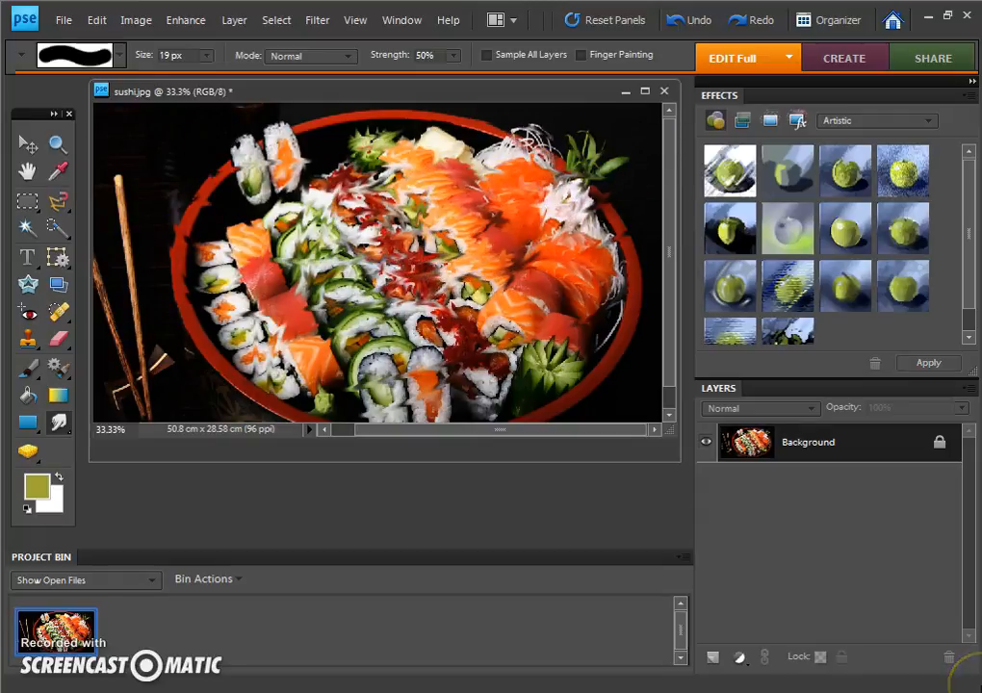
pyautogui.hotkey('ctrl', 'z')
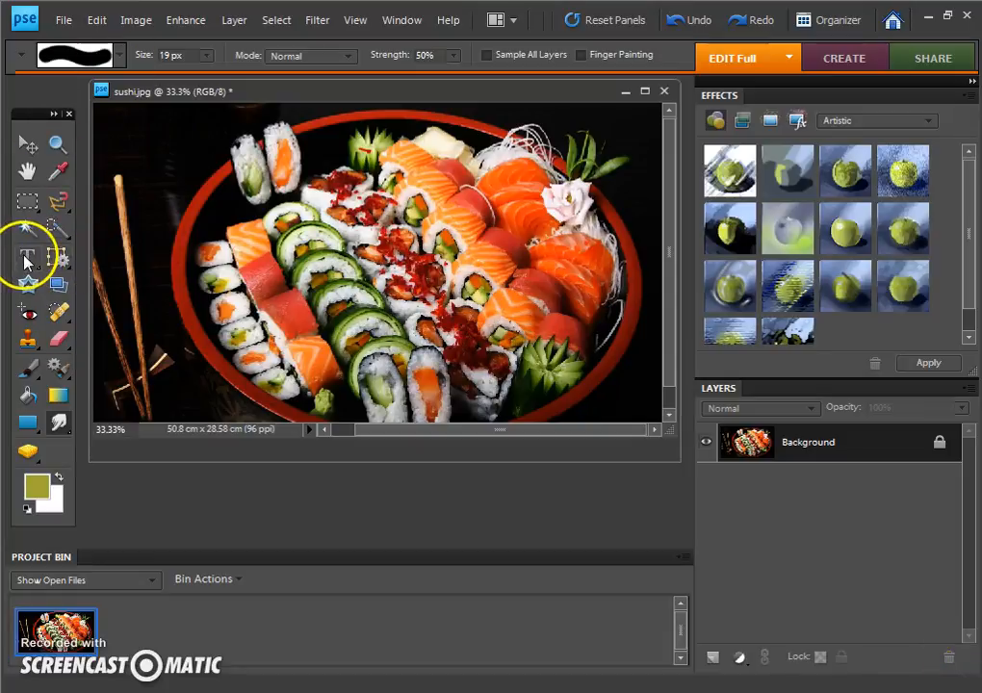
# Step: Draw a thin freehand Lasso selection along the outer rim beside the two upright rolls
pyautogui.click(58, 201)
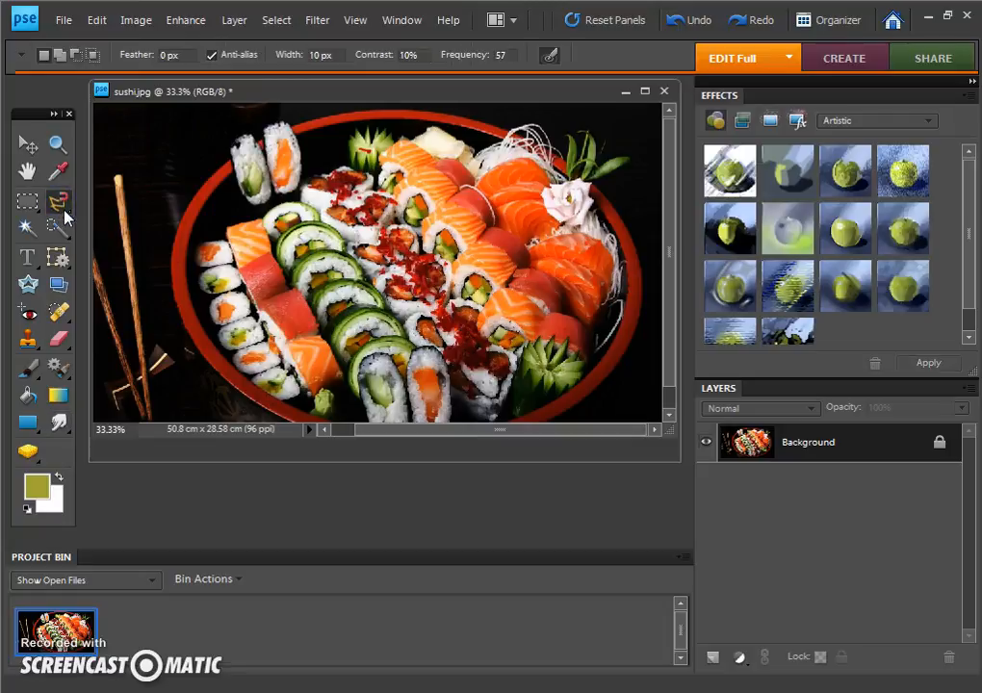
pyautogui.moveTo(66, 208)
pyautogui.mouseDown()
pyautogui.moveTo(81, 221)
pyautogui.moveTo(135, 219)
pyautogui.moveTo(140, 206)
pyautogui.mouseUp()
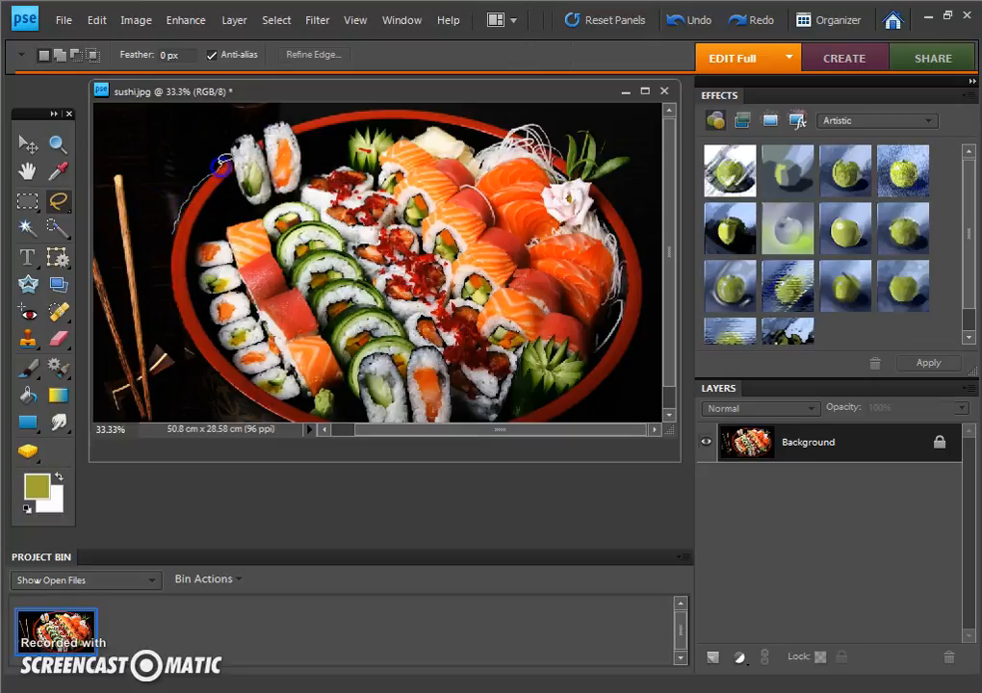
pyautogui.moveTo(229, 152); pyautogui.dragTo(229, 151)
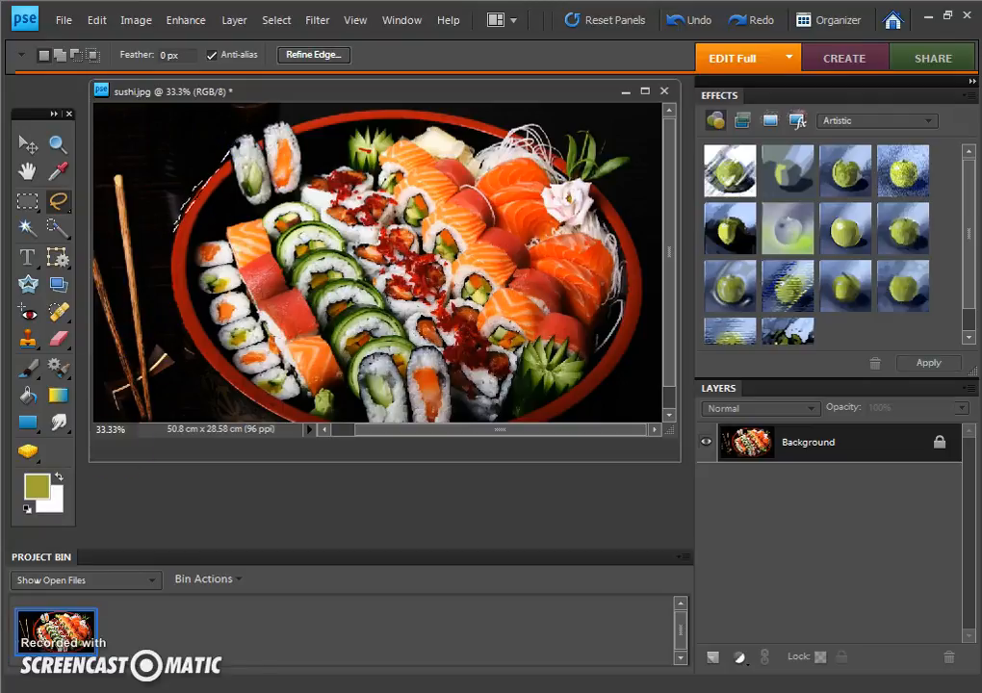
# Step: Trace around the entire platter with the Magnetic Lasso and close the selection at its starting point
pyautogui.click(59, 203)
pyautogui.click(151, 229)
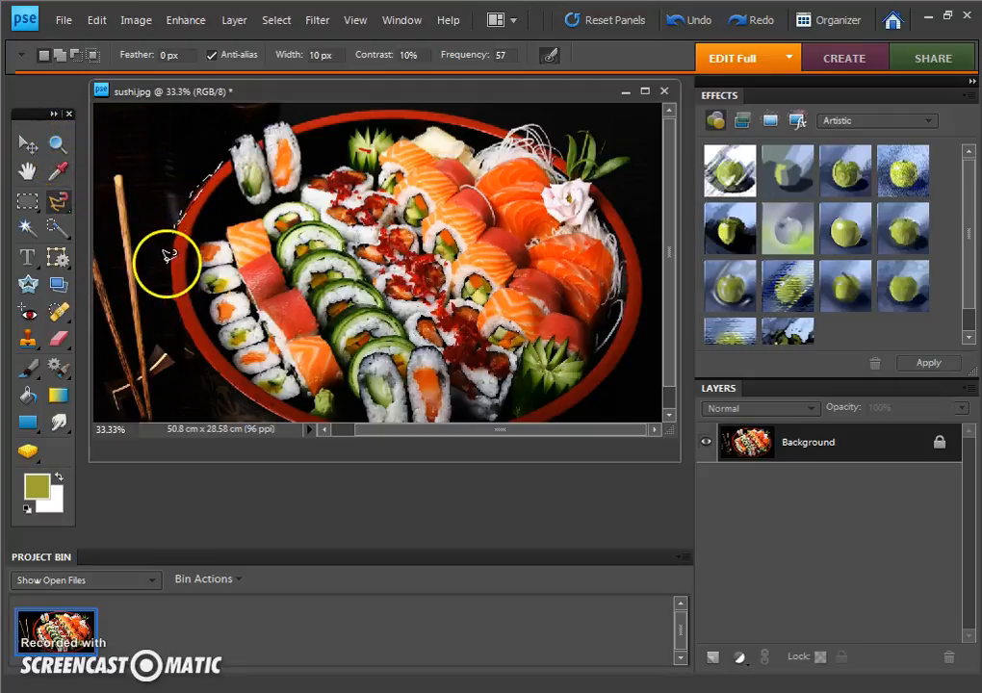
pyautogui.click(167, 285)
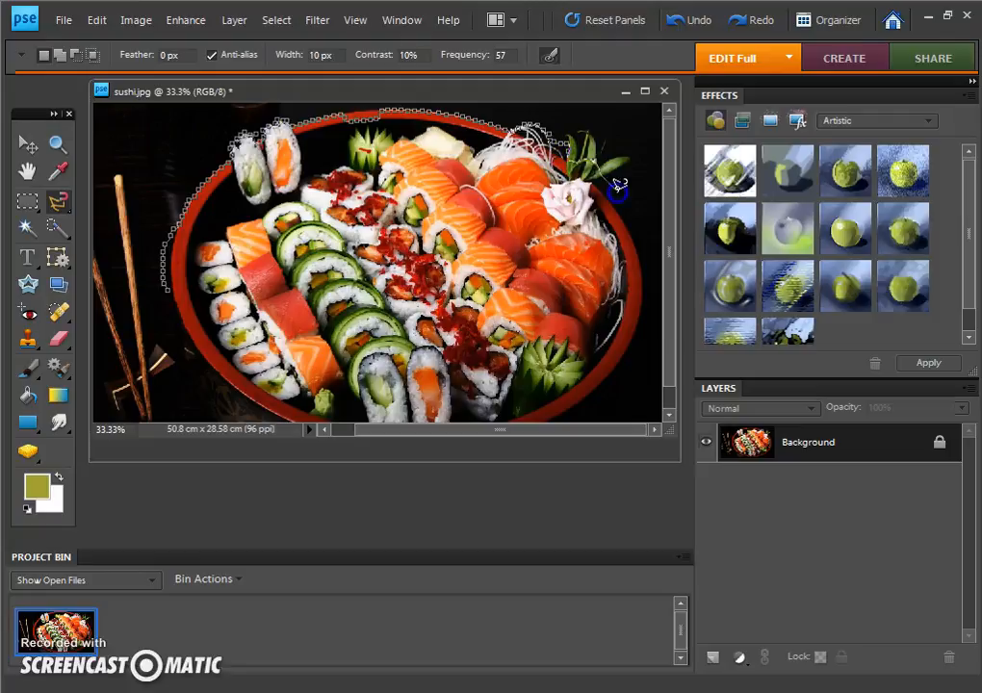
pyautogui.moveTo(619, 375)
pyautogui.mouseDown()
pyautogui.moveTo(546, 425)
pyautogui.moveTo(481, 404)
pyautogui.moveTo(368, 422)
pyautogui.moveTo(300, 404)
pyautogui.mouseUp()
pyautogui.moveTo(197, 338); pyautogui.dragTo(168, 268)
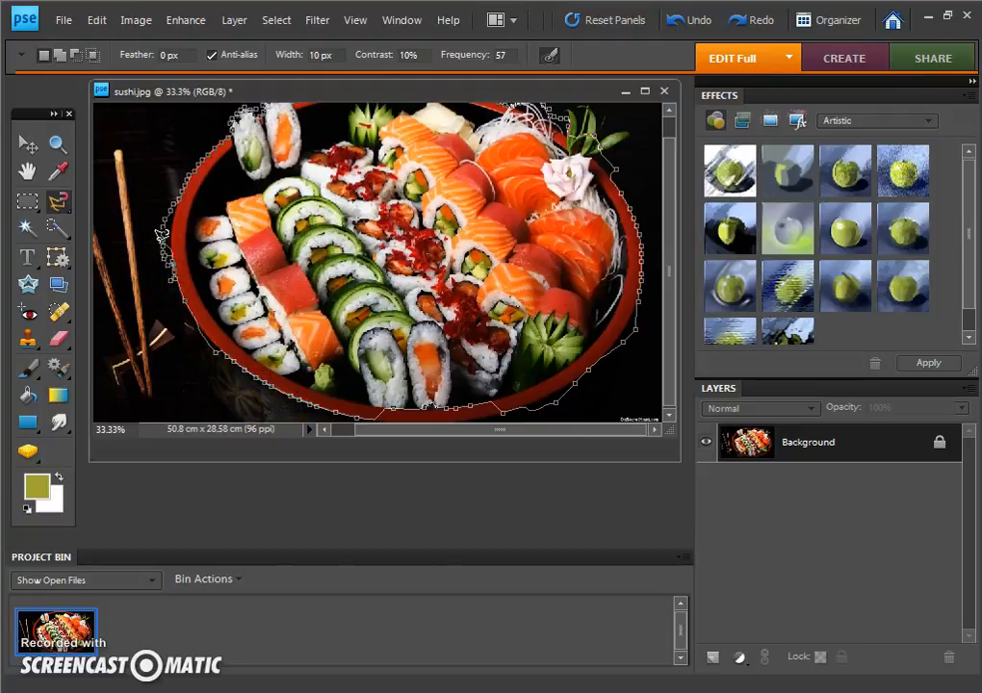
pyautogui.click(161, 243)
# Step: Shift the platter's selection outline toward the chopsticks and try to move the selected area with the Move tool
pyautogui.moveTo(284, 287)
pyautogui.mouseDown()
pyautogui.moveTo(163, 261)
pyautogui.moveTo(126, 308)
pyautogui.mouseUp()
pyautogui.click(29, 145)
pyautogui.moveTo(247, 258); pyautogui.dragTo(363, 272)
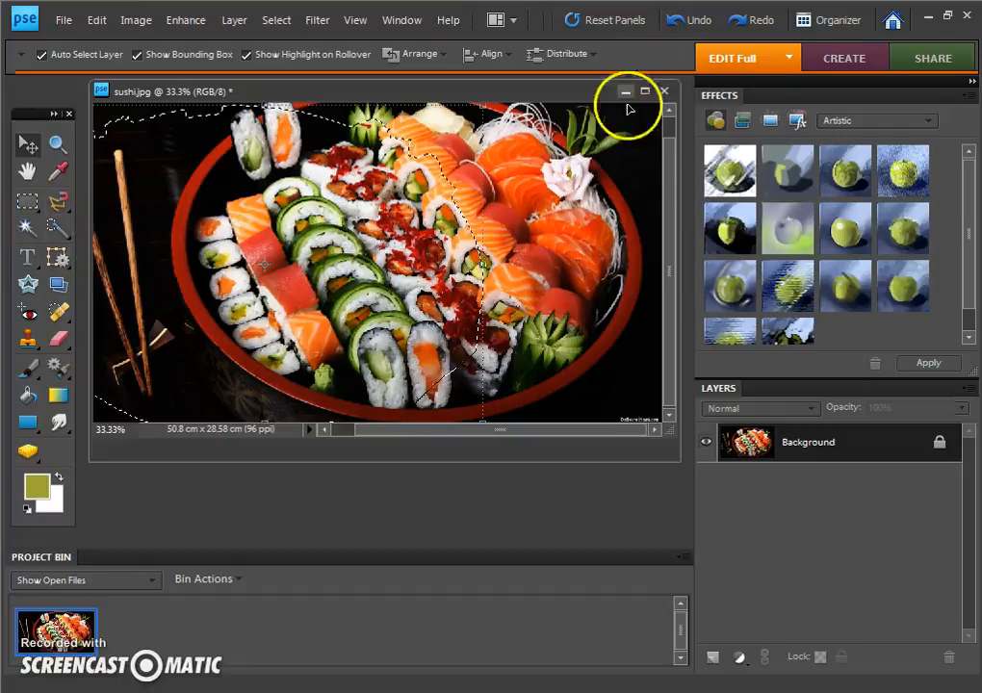
pyautogui.click(32, 201)
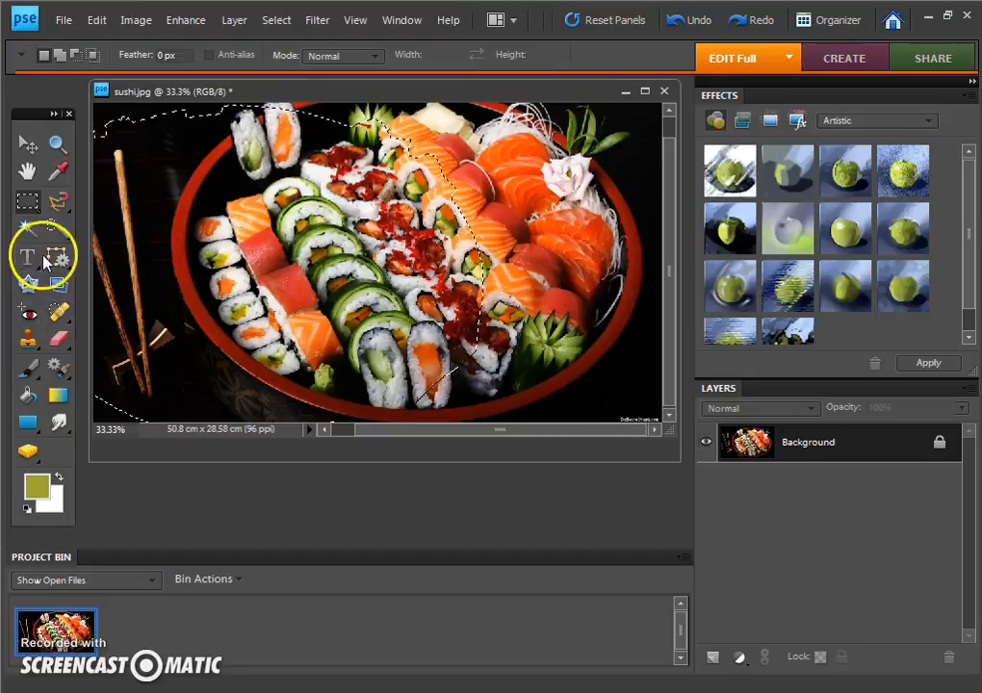
pyautogui.click(61, 315)
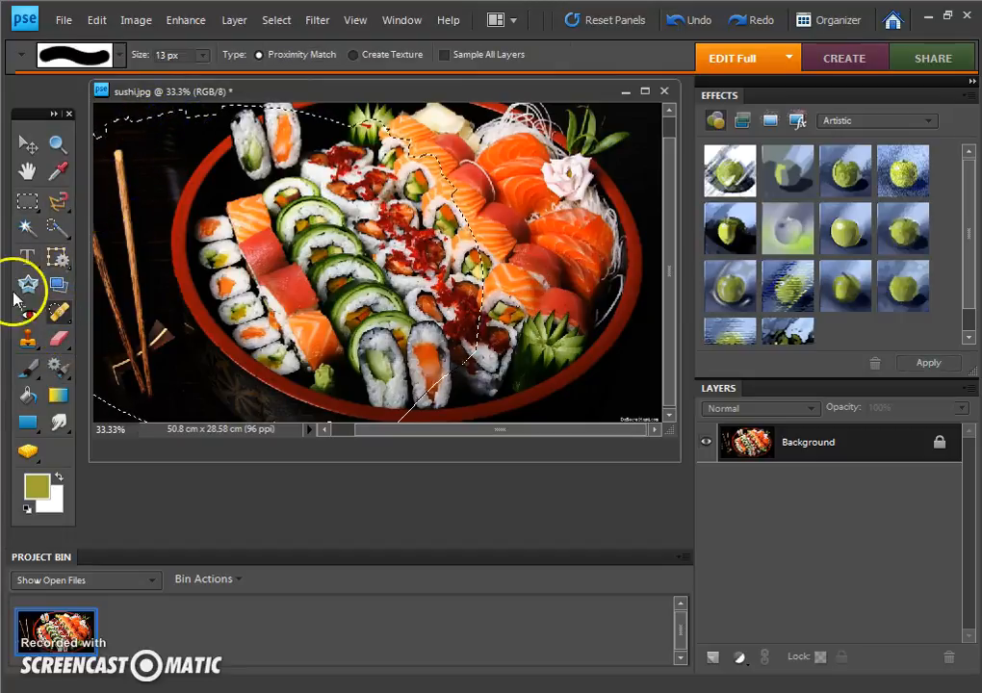
# Step: Draw a tall text box over the small rolls near the chopsticks, enter "Sushi" and set its font to Proxy 4
pyautogui.click(23, 259)
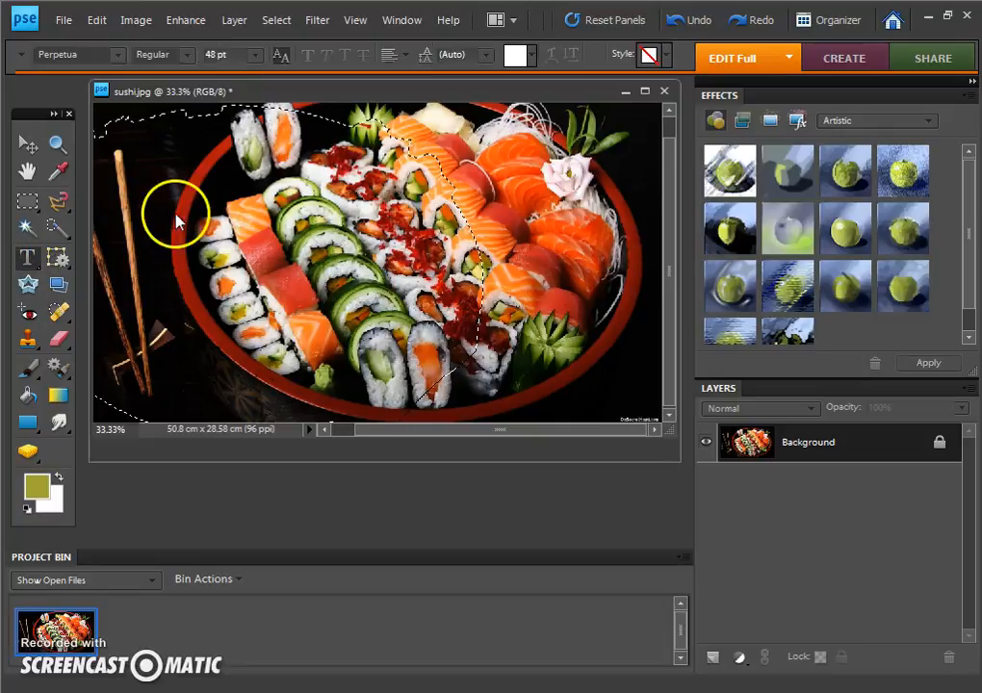
pyautogui.moveTo(162, 165); pyautogui.dragTo(251, 362)
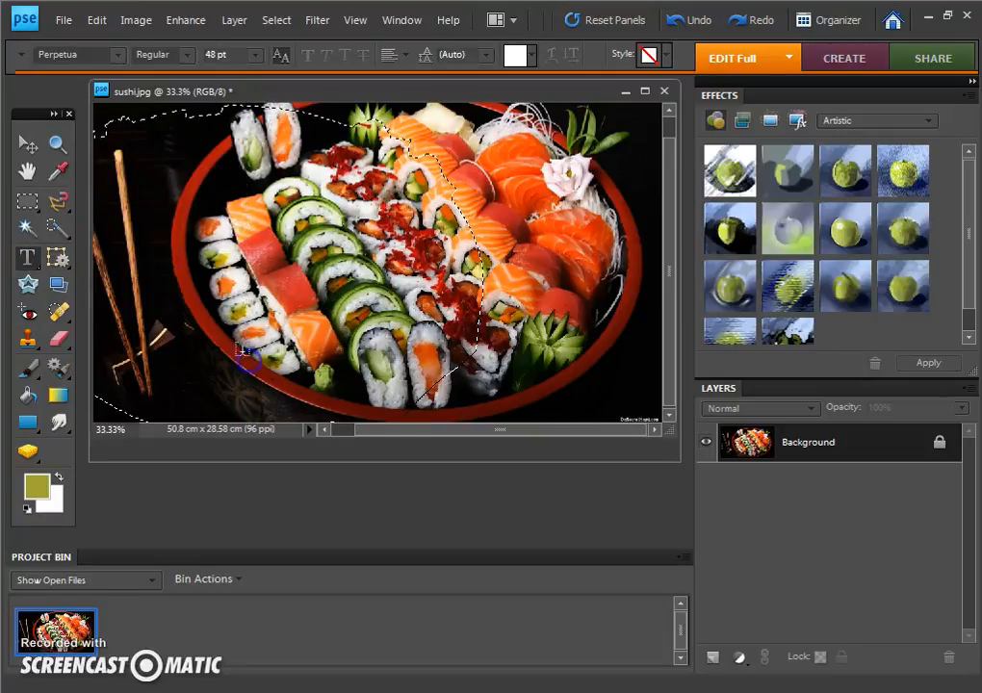
pyautogui.click(186, 200)
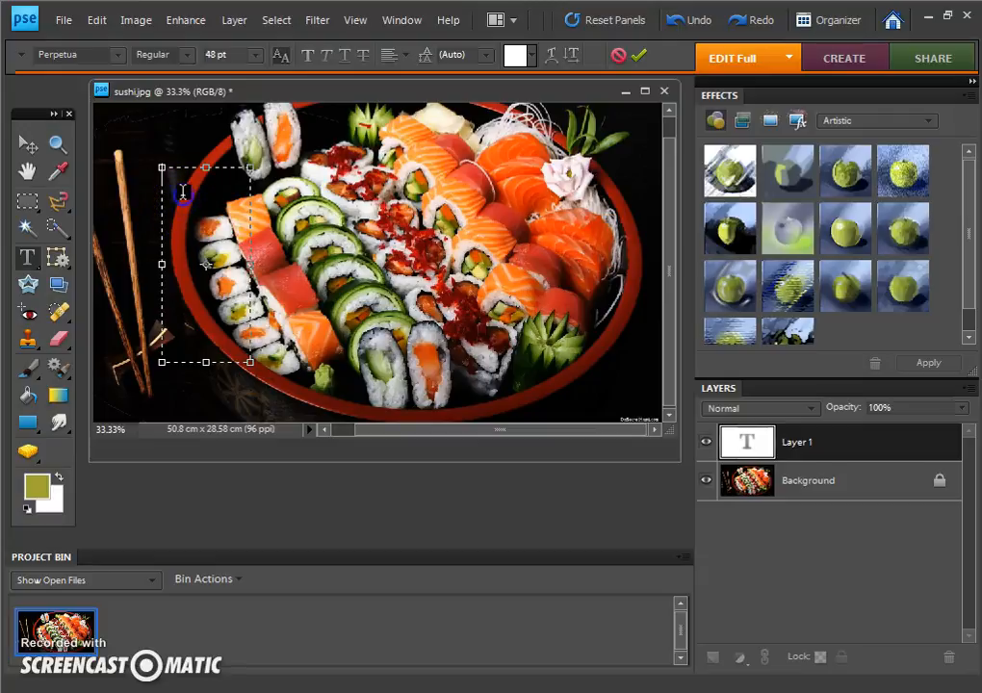
pyautogui.click(483, 260)
pyautogui.click(118, 55)
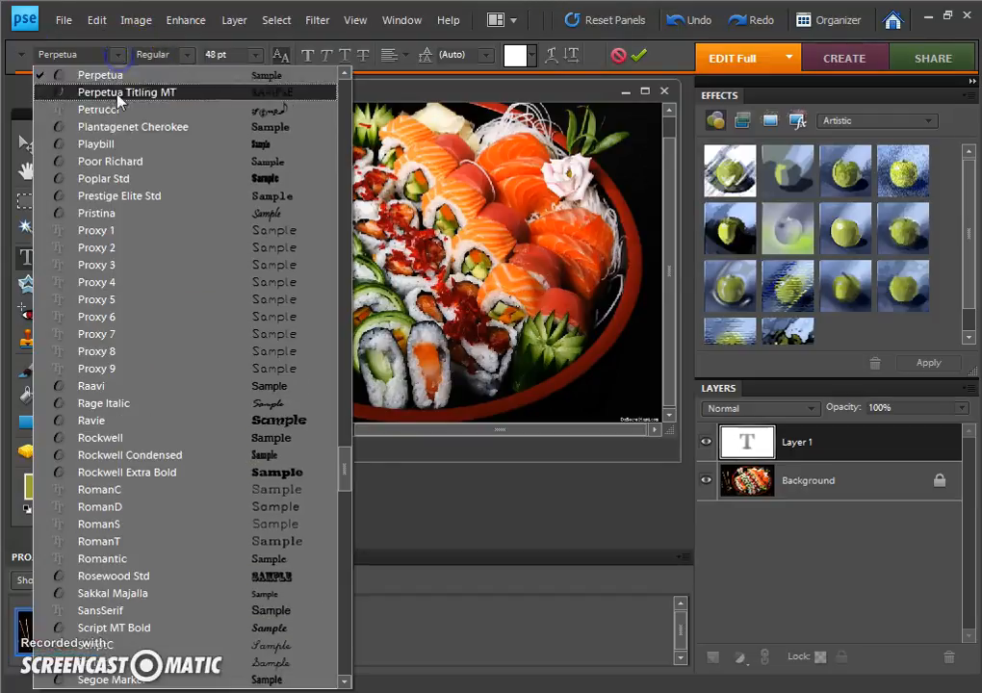
pyautogui.click(123, 283)
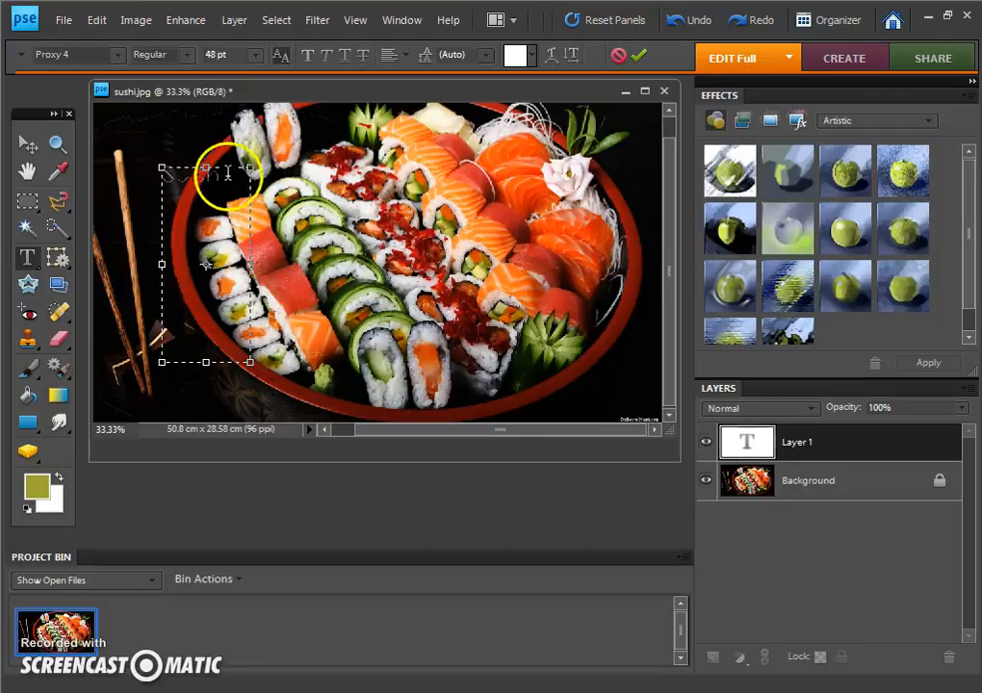
# Step: Select the "Sushi" text and set its colour to RGB Red
pyautogui.moveTo(227, 183); pyautogui.dragTo(166, 189)
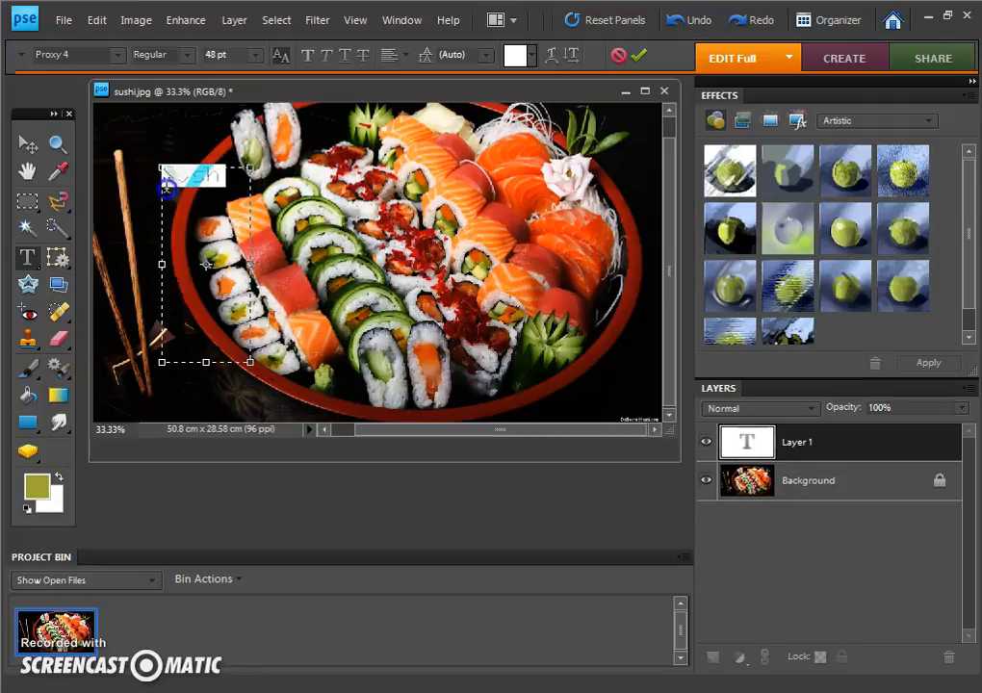
pyautogui.moveTo(239, 183); pyautogui.dragTo(156, 195)
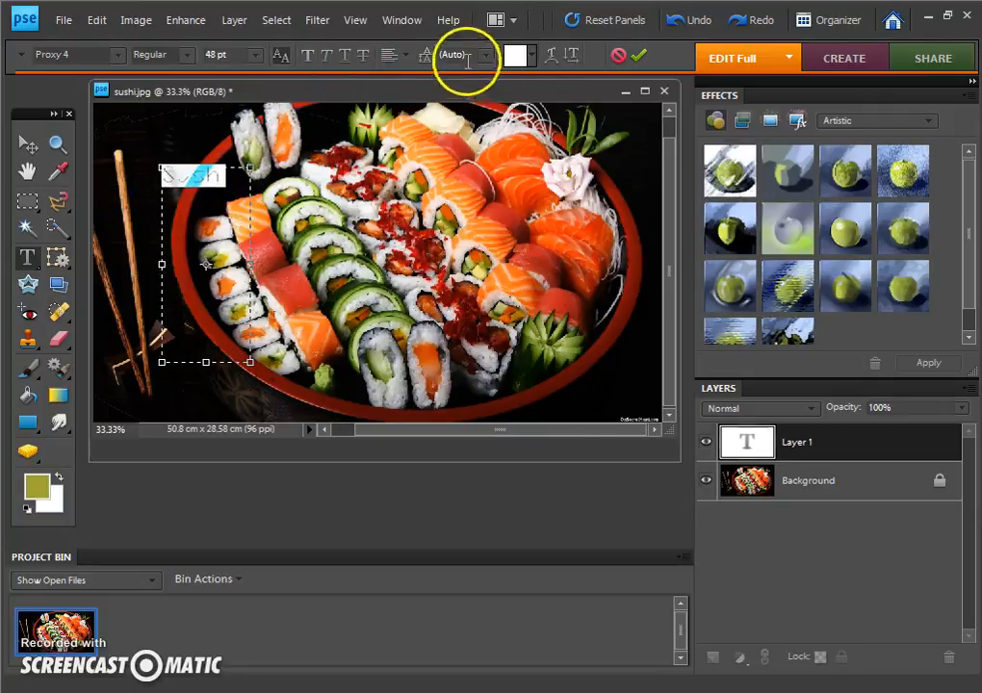
pyautogui.click(532, 58)
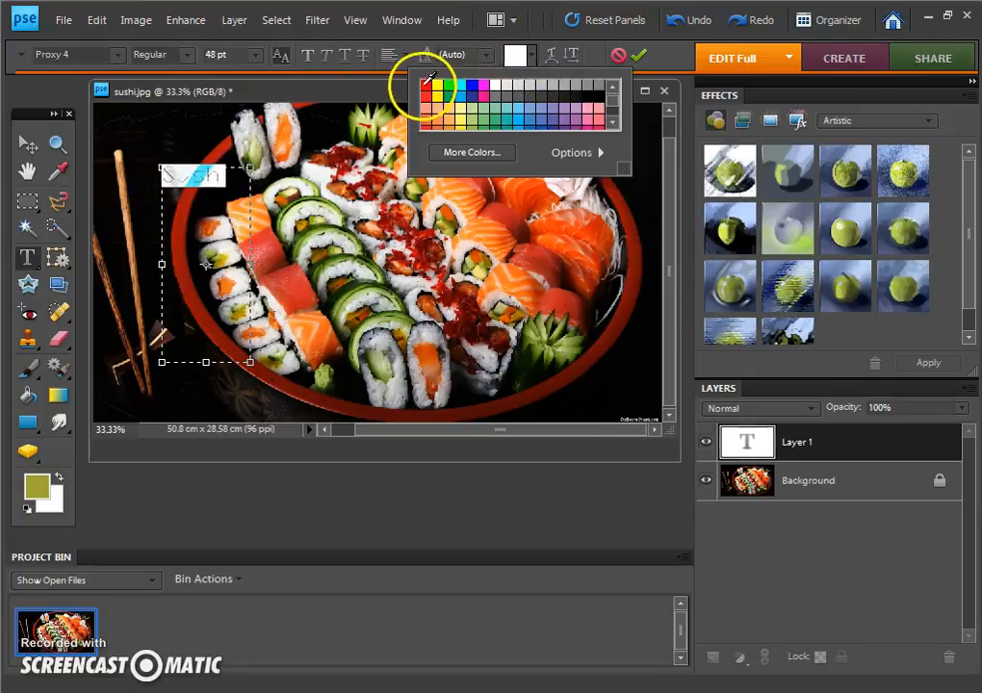
pyautogui.doubleClick(426, 85)
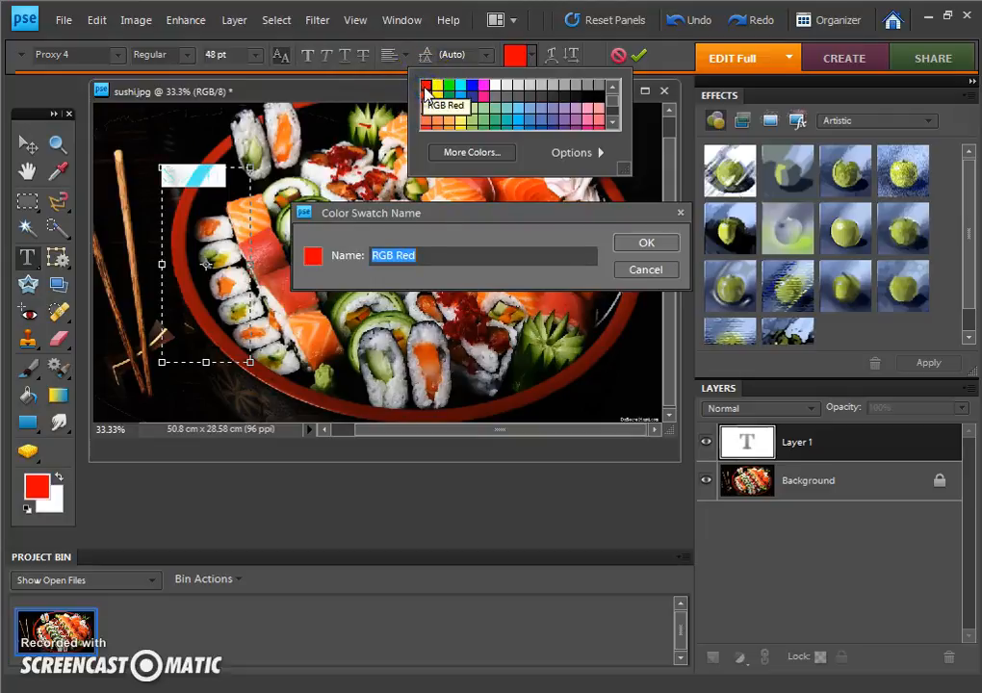
pyautogui.click(632, 242)
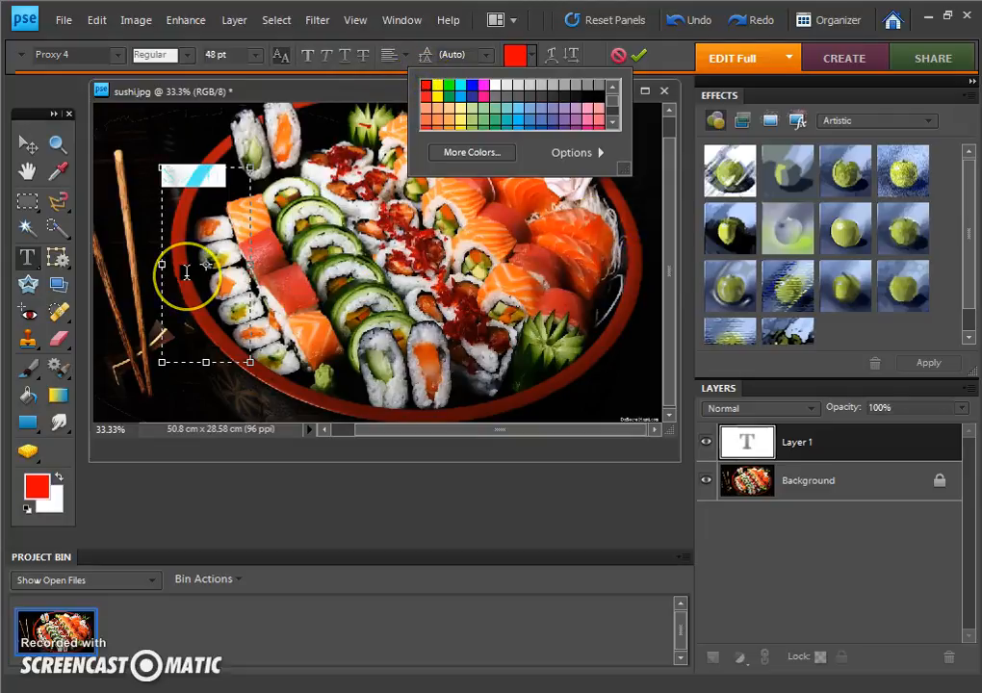
pyautogui.click(190, 196)
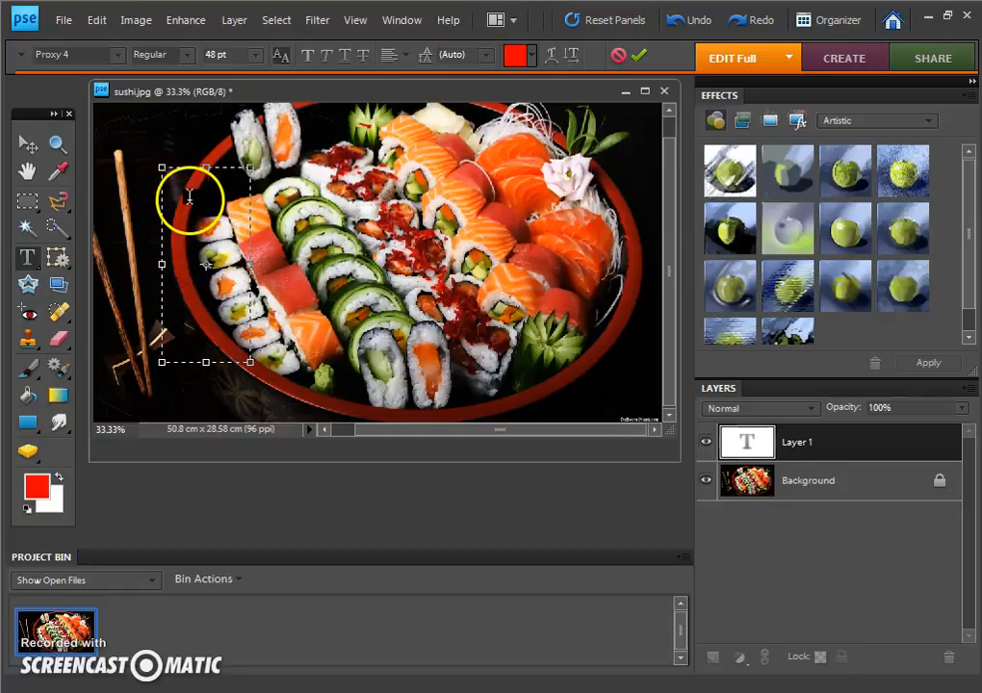
# Step: Set the whole "Sushi" text to 72 pt, and cancel the text entry
pyautogui.click(255, 56)
pyautogui.click(234, 318)
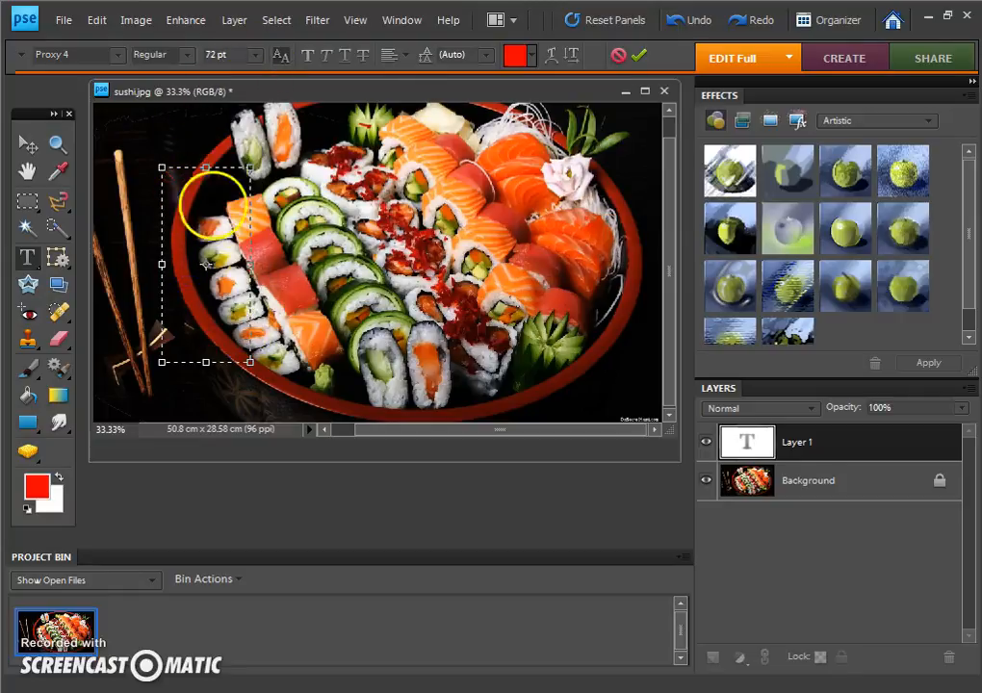
pyautogui.moveTo(231, 183); pyautogui.dragTo(139, 145)
pyautogui.click(255, 55)
pyautogui.click(234, 319)
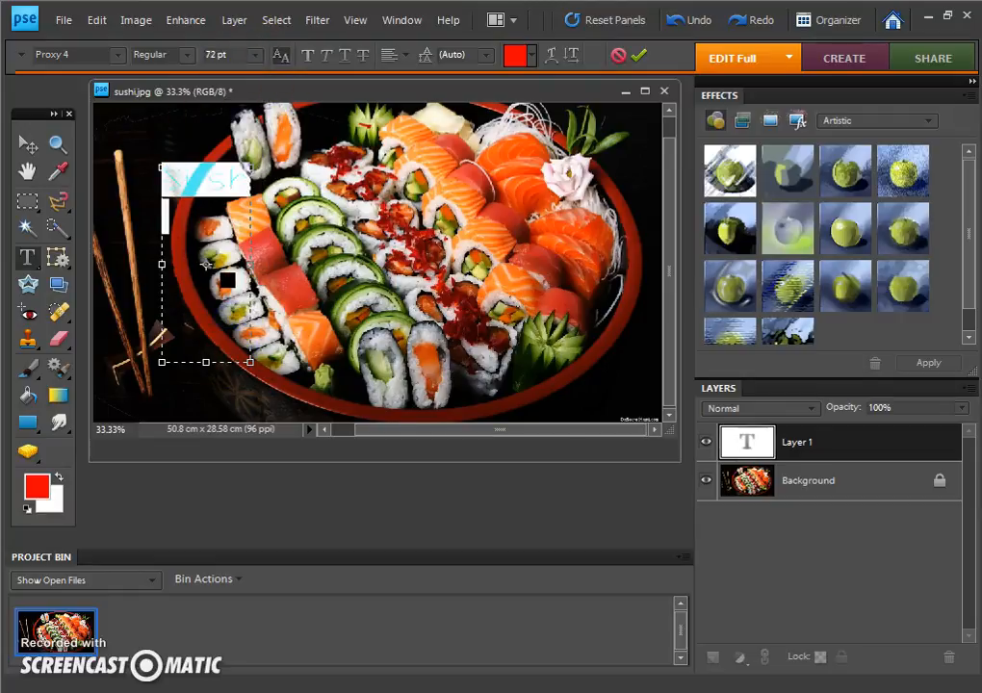
pyautogui.click(207, 214)
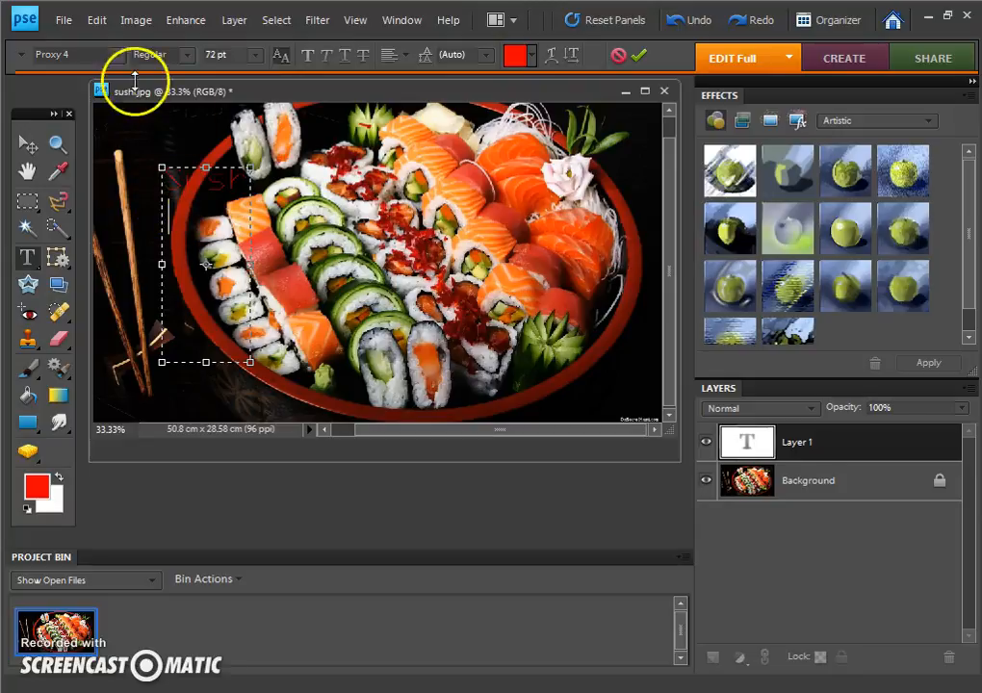
pyautogui.click(618, 58)
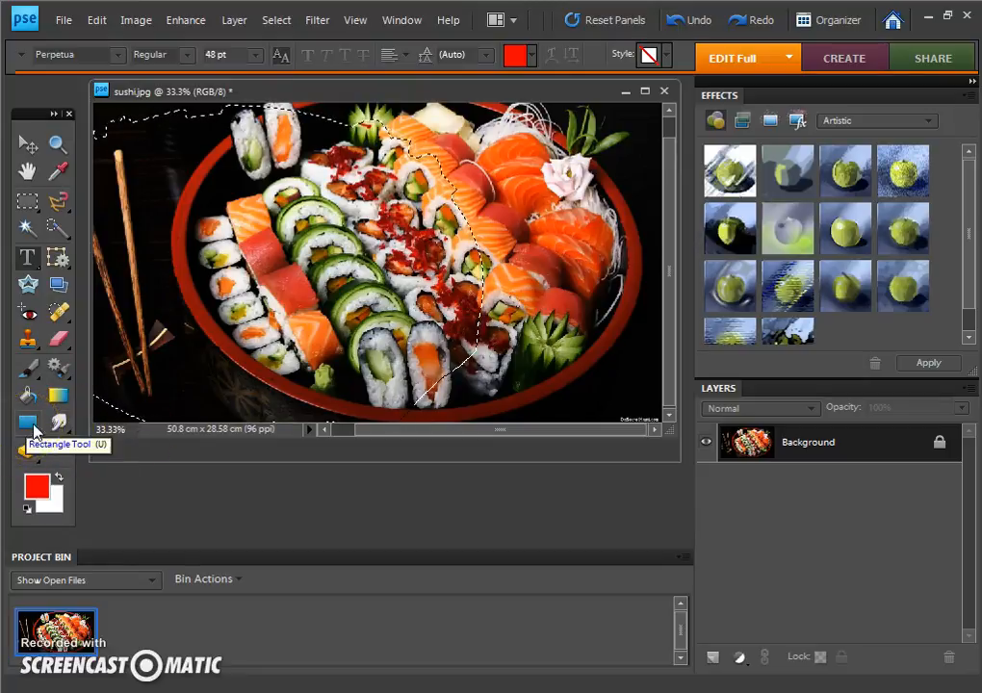
# Step: Draw a rectangle shape over the sushi rolls and set its fill colour to dark green
pyautogui.moveTo(38, 433); pyautogui.dragTo(96, 424)
pyautogui.moveTo(208, 208); pyautogui.dragTo(404, 316)
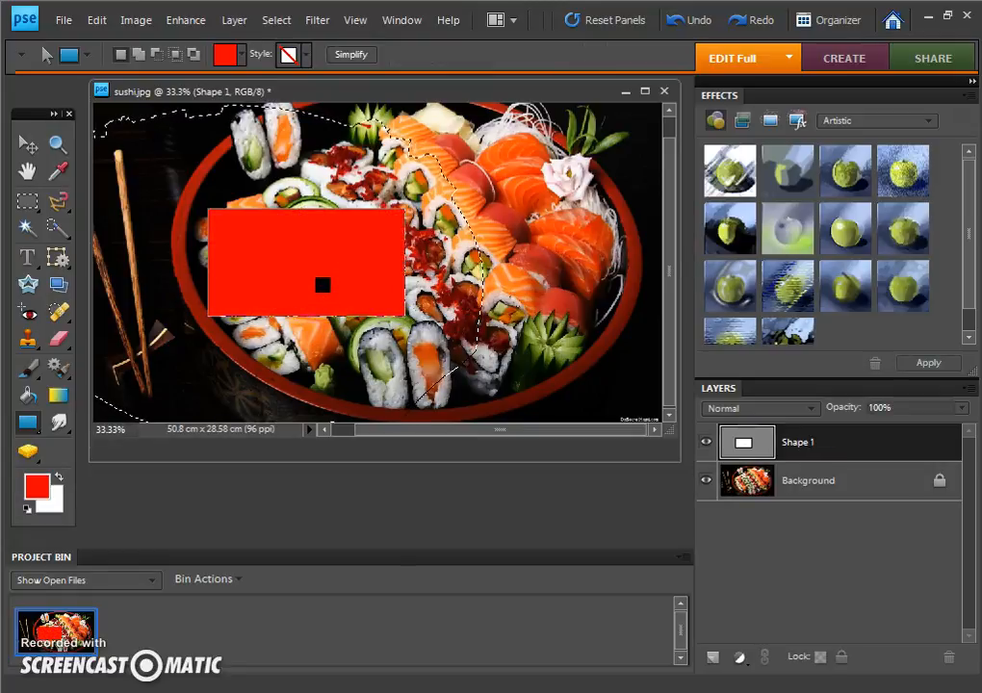
pyautogui.click(241, 55)
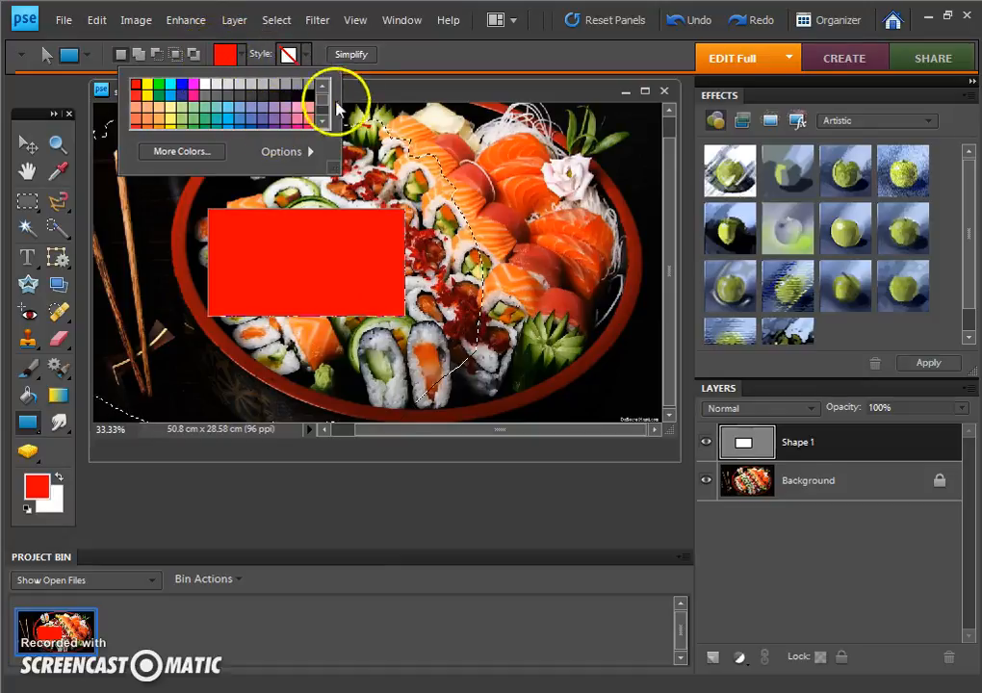
pyautogui.scroll(-2, 318, 108)
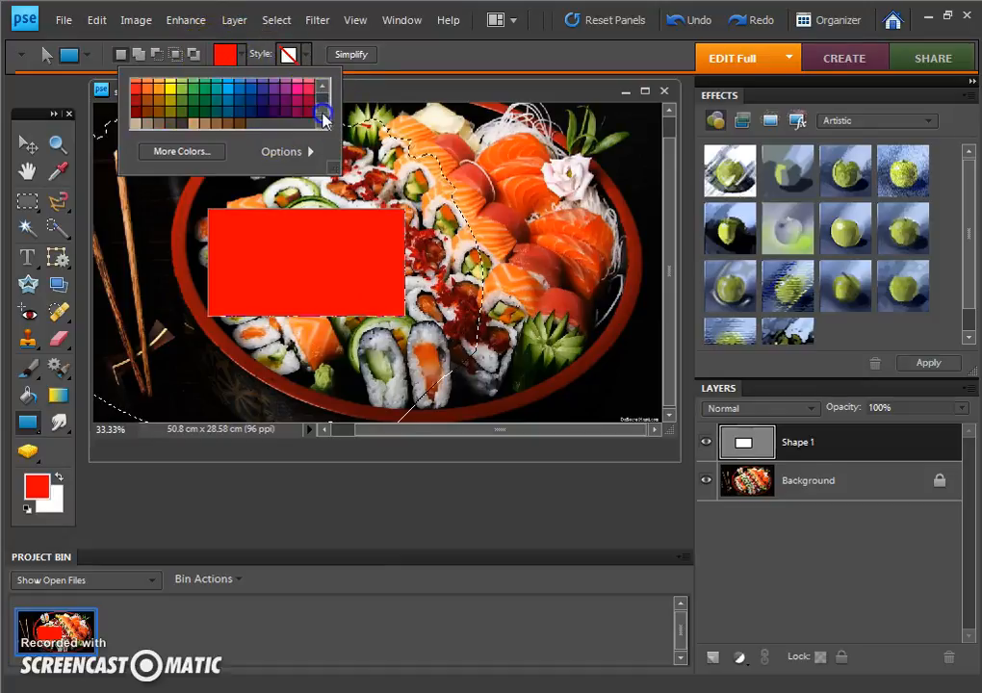
pyautogui.click(207, 99)
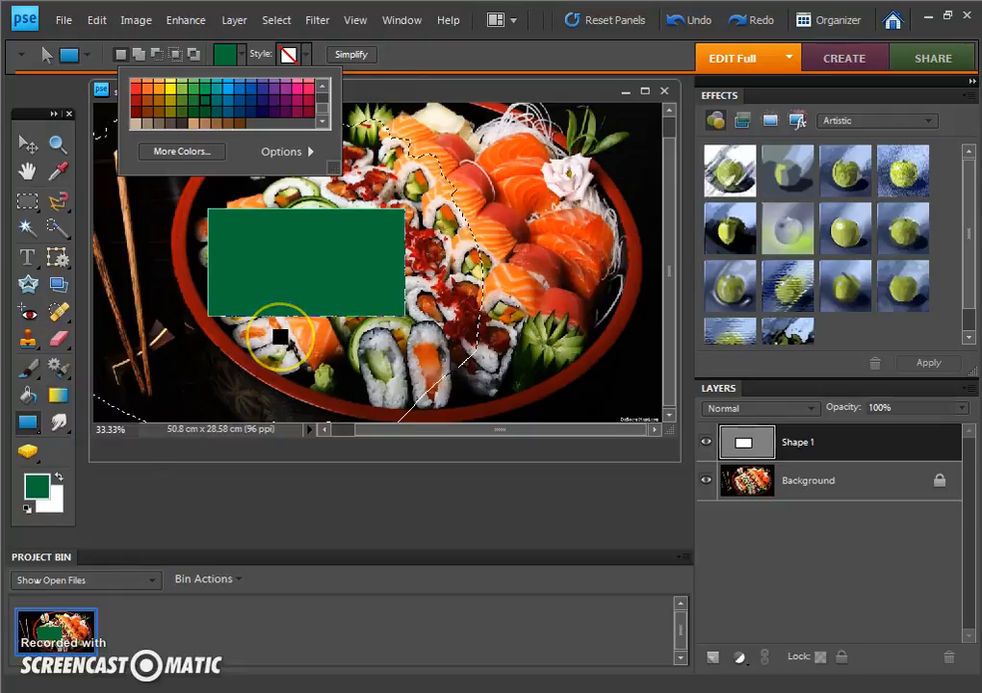
pyautogui.click(305, 290)
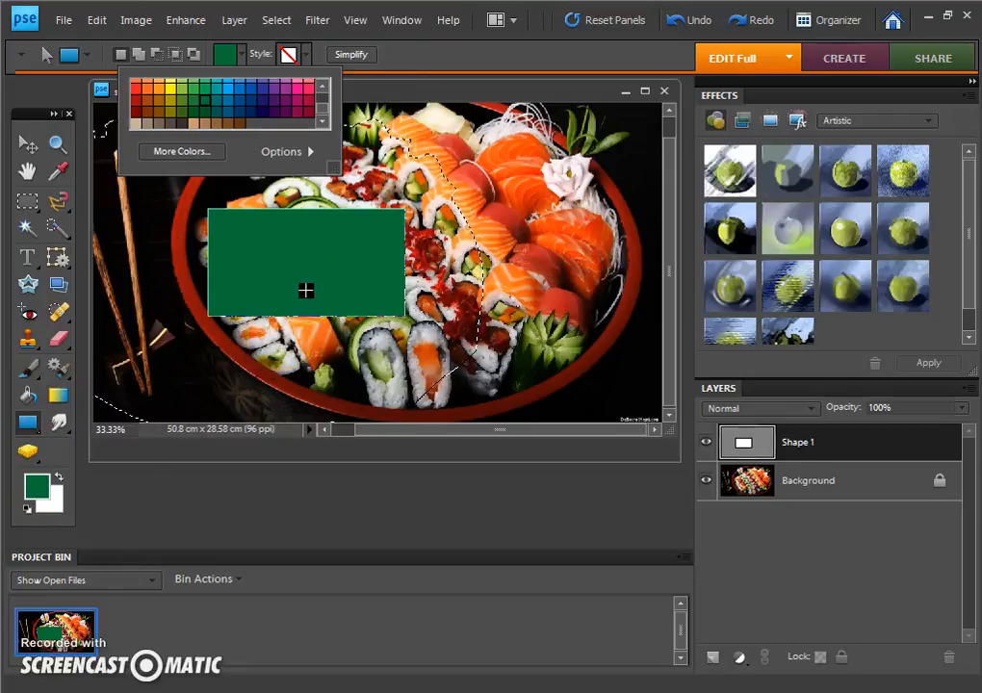